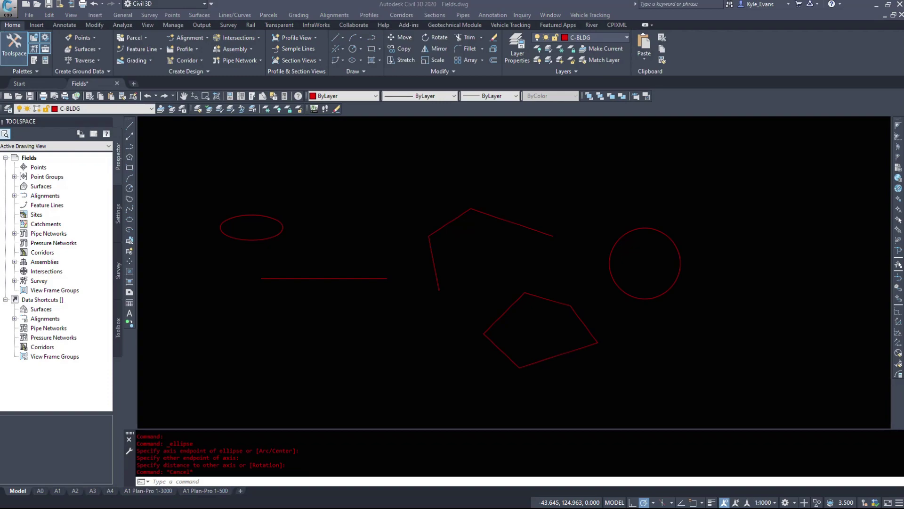
Examine the date, time and file path text along the A0 layout's border, as well as its title block
left_click(40, 491)
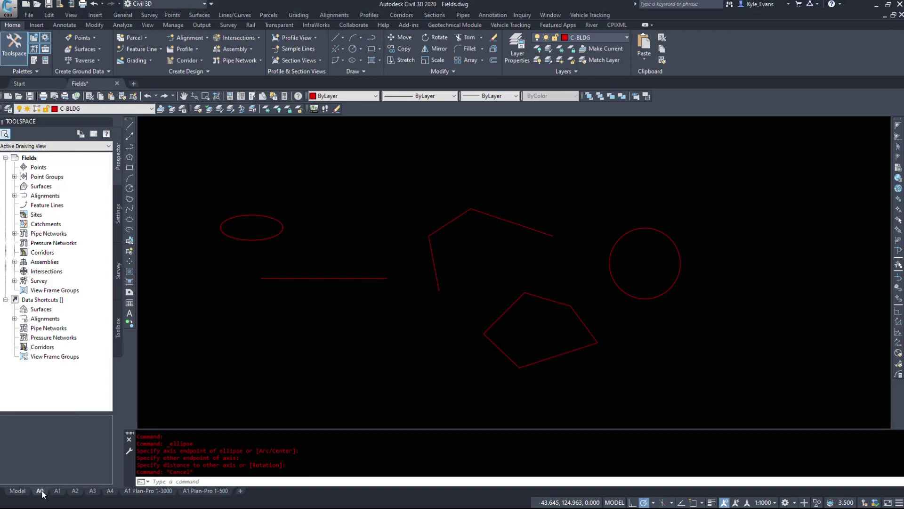
scroll(135, 313, "up", 3)
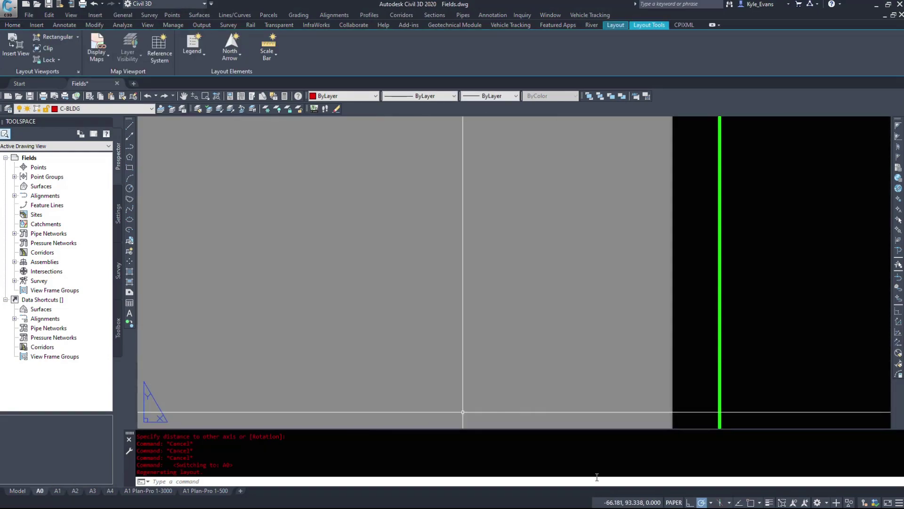
middle_click_drag(659, 330, 440, 264)
scroll(414, 216, "up", 3)
middle_click_drag(415, 216, 252, 207)
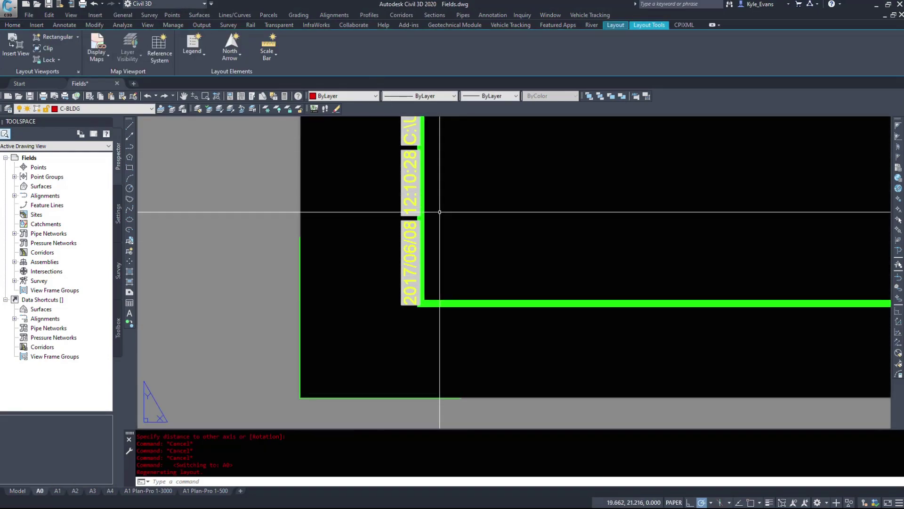
scroll(439, 212, "up", 2)
middle_click_drag(333, 292, 454, 249)
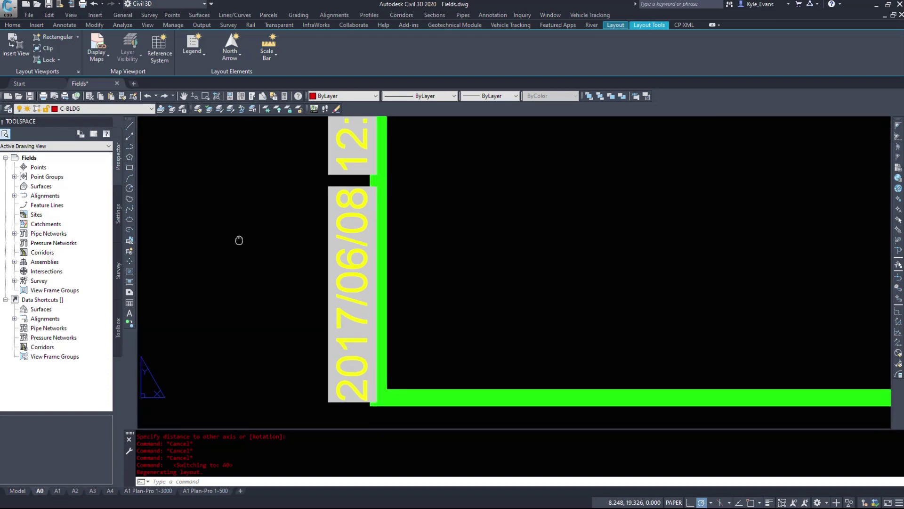
middle_click_drag(239, 240, 234, 204)
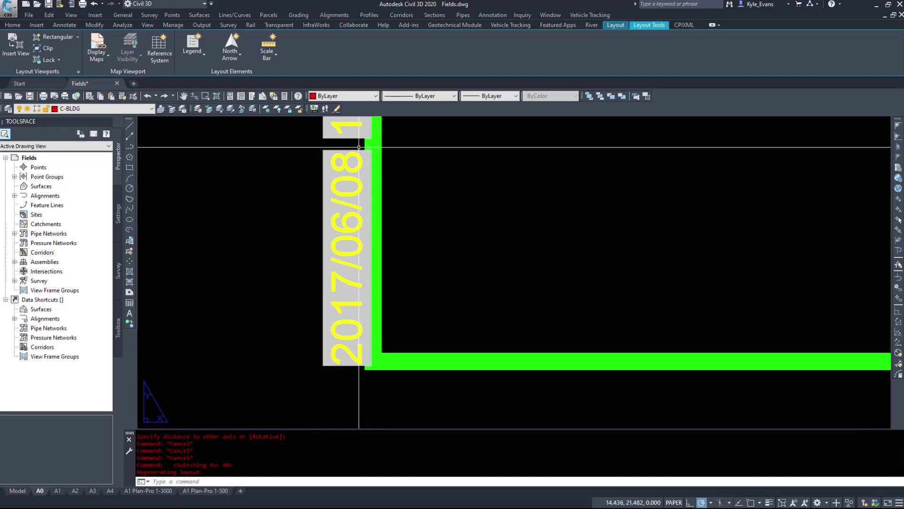
middle_click_drag(427, 118, 410, 344)
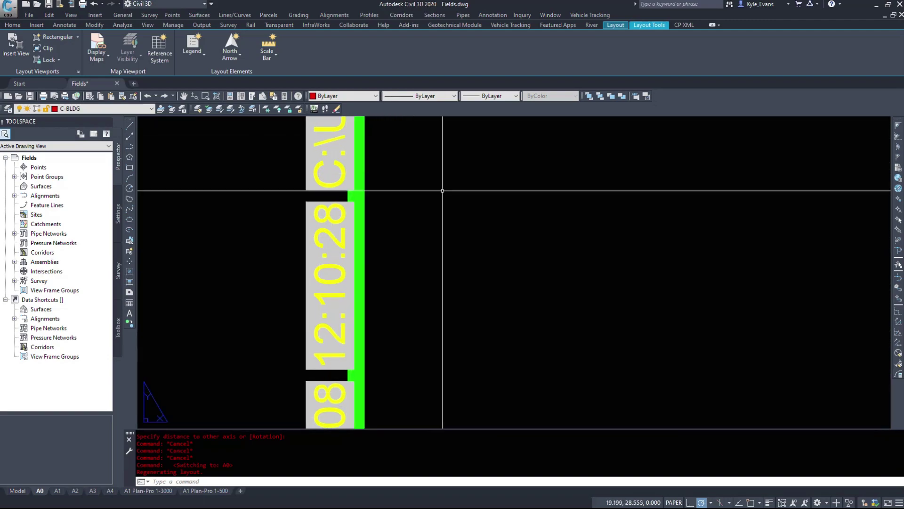
middle_click_drag(366, 190, 370, 426)
middle_click_drag(370, 122, 385, 382)
middle_click_drag(367, 170, 606, 363)
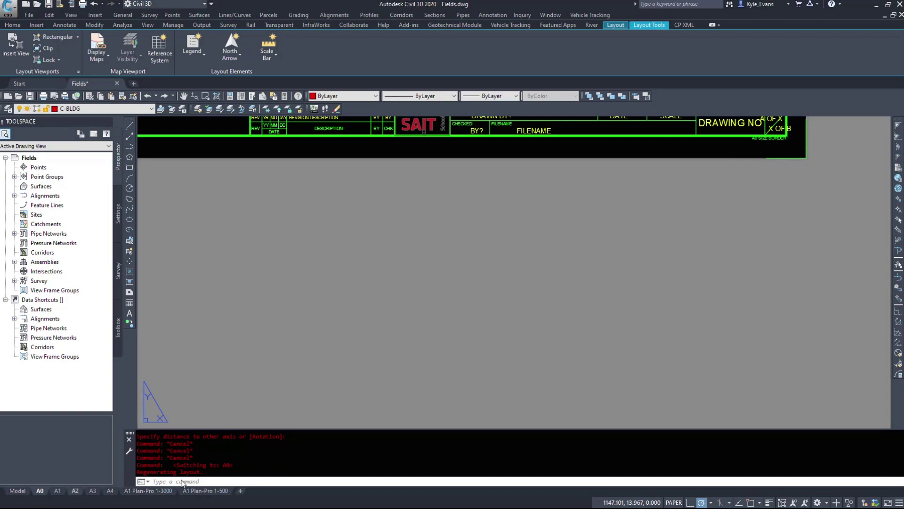
scroll(231, 321, "down", 8)
middle_click_drag(231, 321, 471, 283)
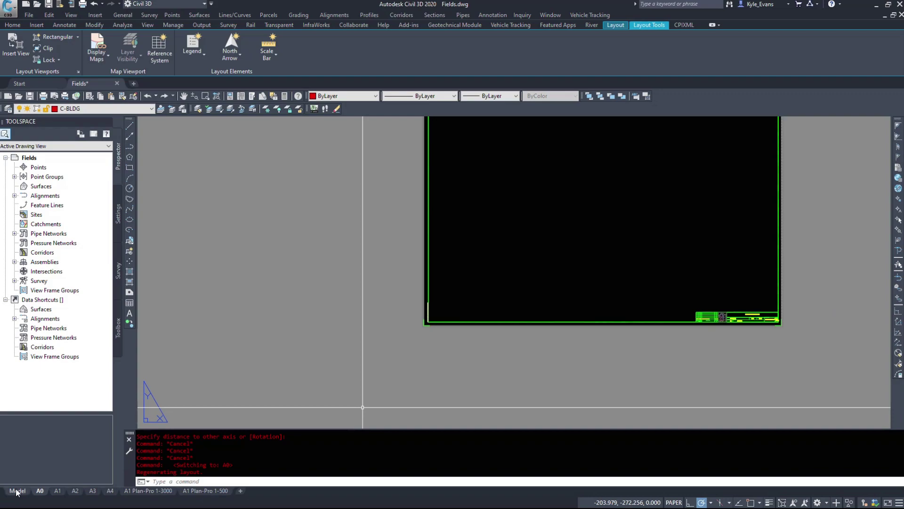
Return to model space and create a multiline text box inside the ellipse
left_click(17, 490)
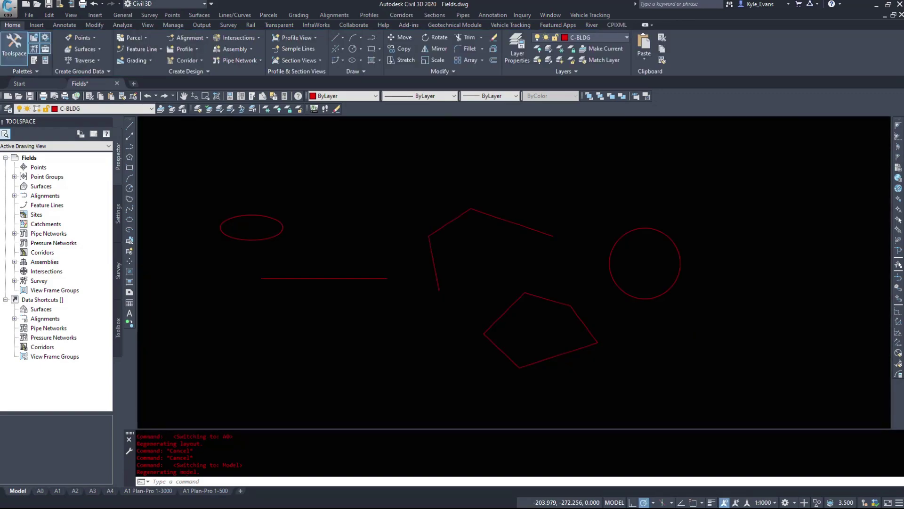
type("my")
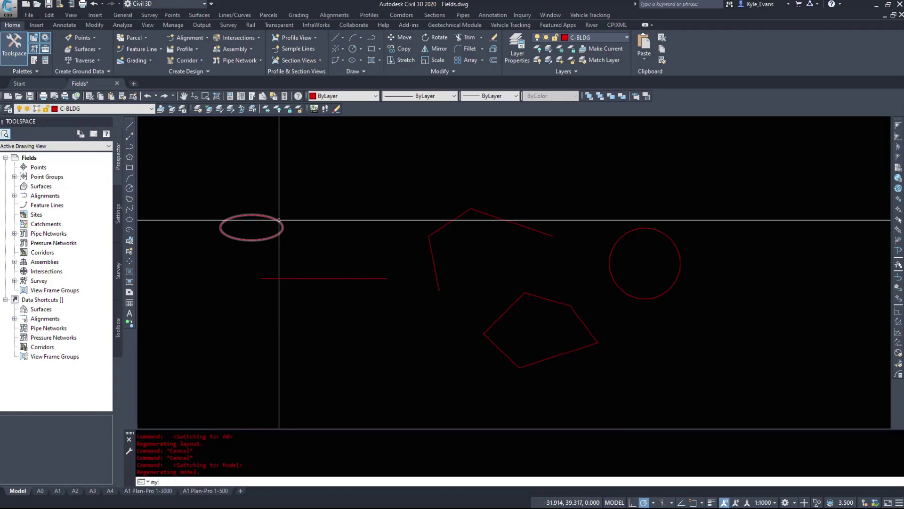
type("text")
key("Return")
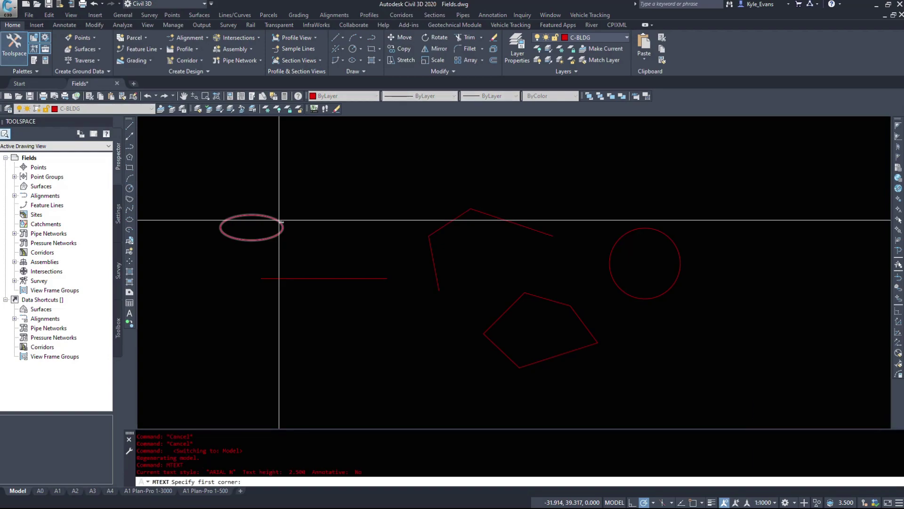
scroll(278, 227, "up", 4)
middle_click_drag(192, 205, 384, 222)
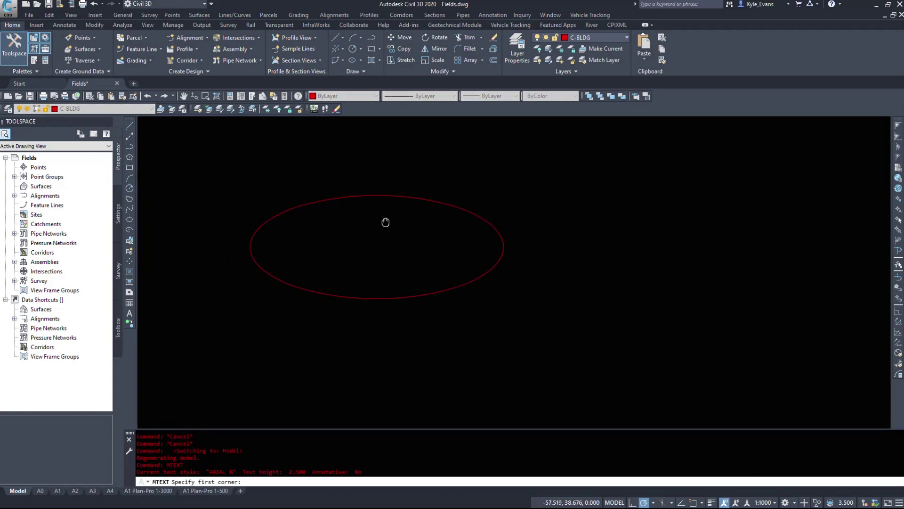
left_click(324, 226)
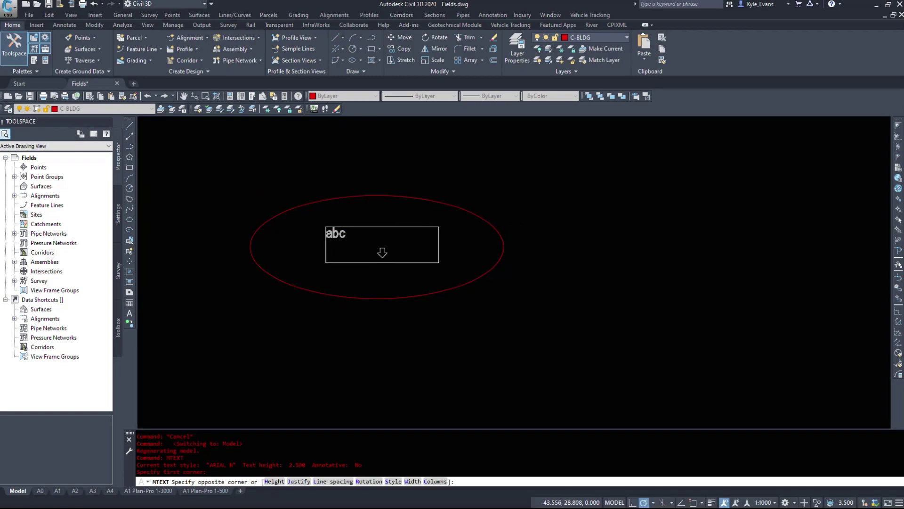
left_click(440, 263)
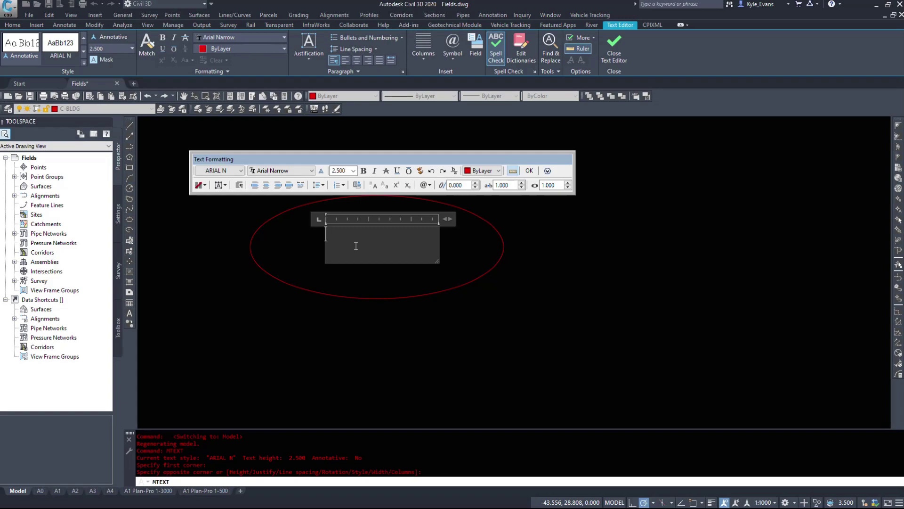
Hide the Text Formatting toolbar through the editor settings and show it again
left_click(547, 170)
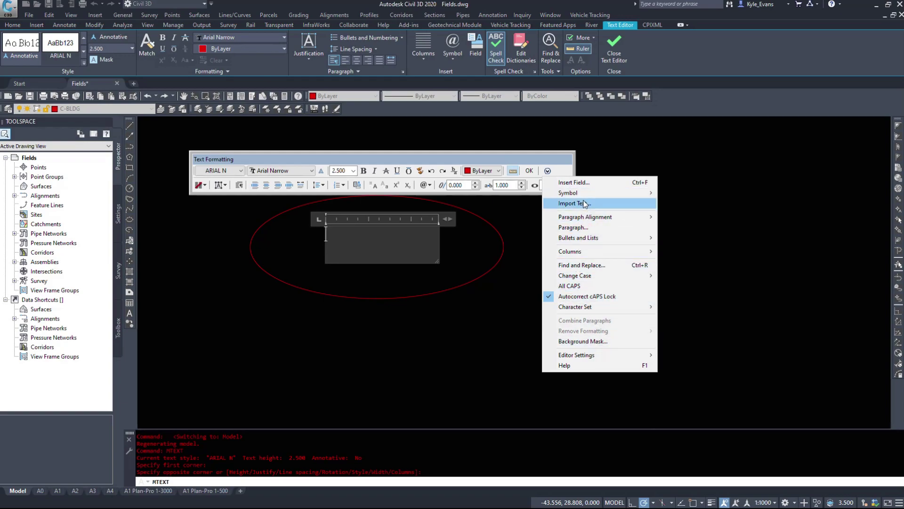
mouse_move(579, 355)
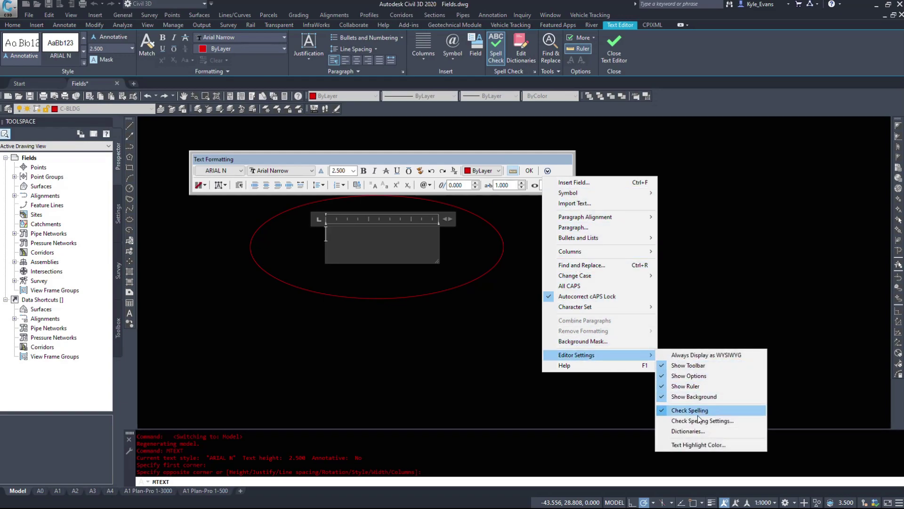
left_click(699, 365)
right_click(397, 245)
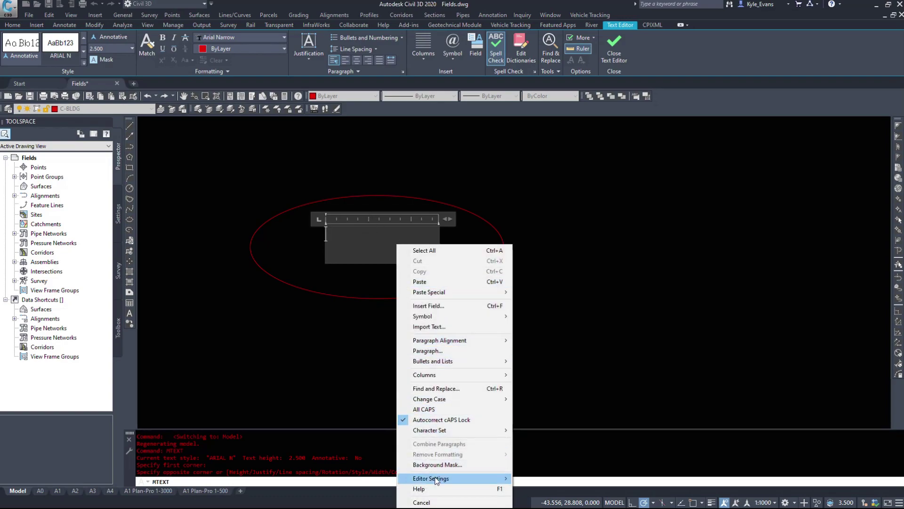
left_click(552, 398)
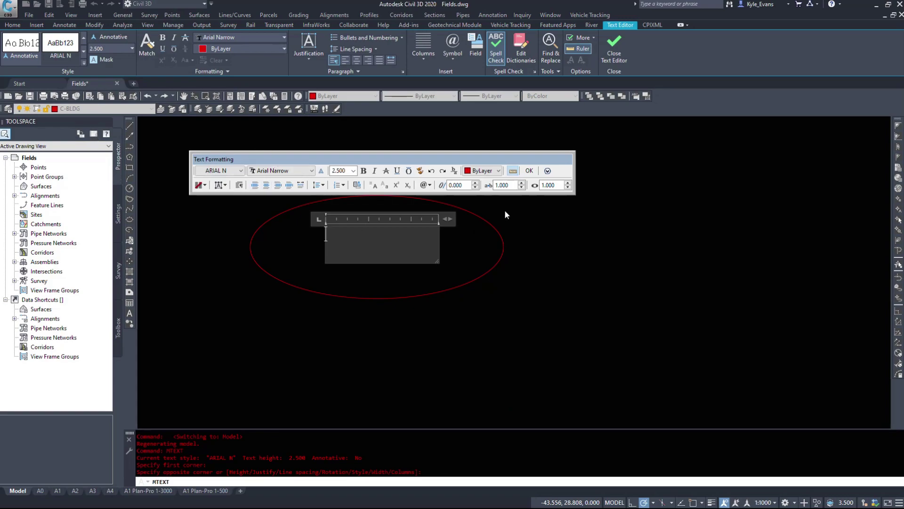
Start inserting a field in the text box and review the AEC Database and AEC Project categories, including Project Details
right_click(372, 247)
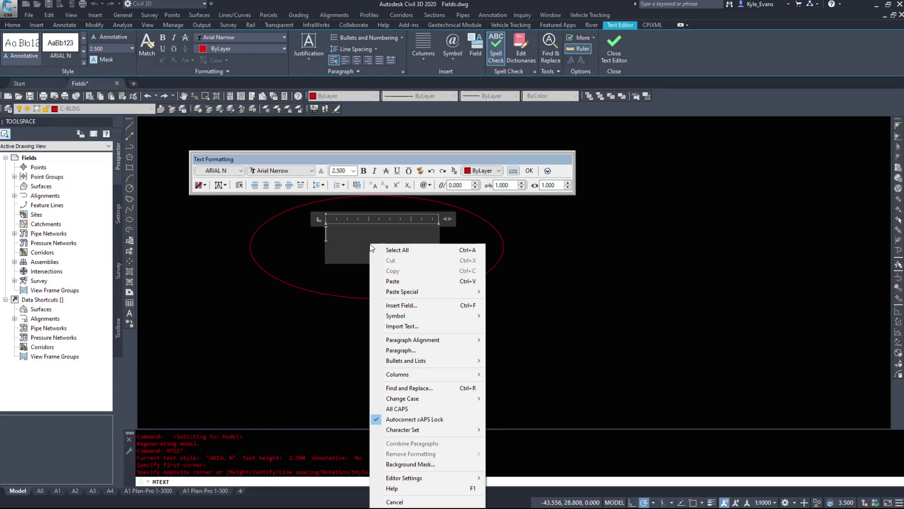
left_click(414, 304)
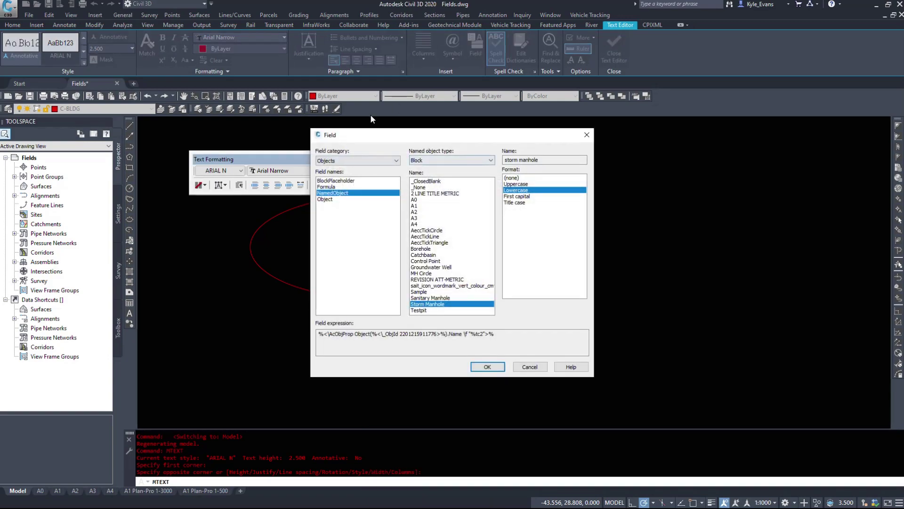
left_click(361, 161)
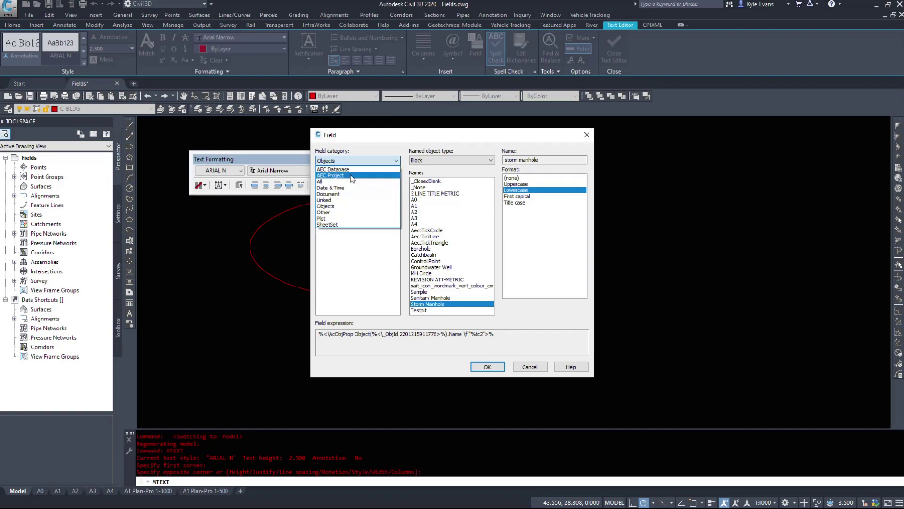
left_click(348, 170)
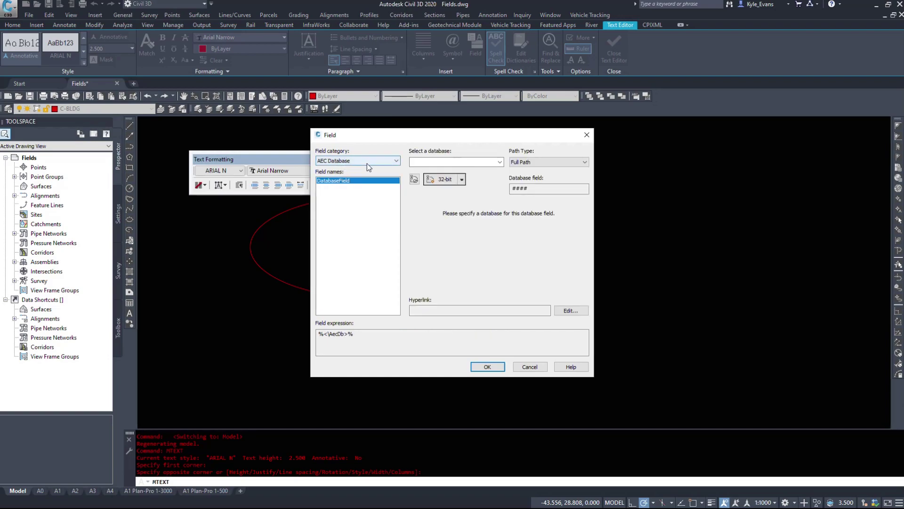
left_click(367, 163)
left_click(348, 178)
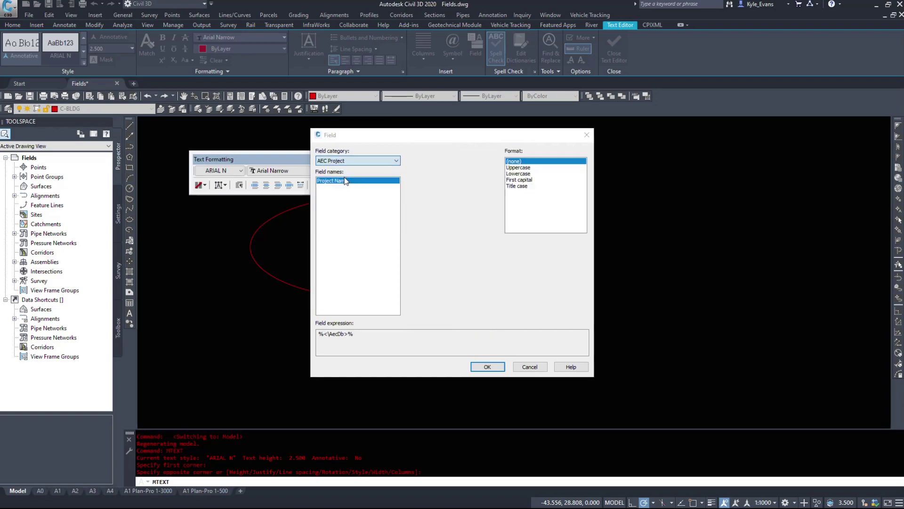
left_click(334, 205)
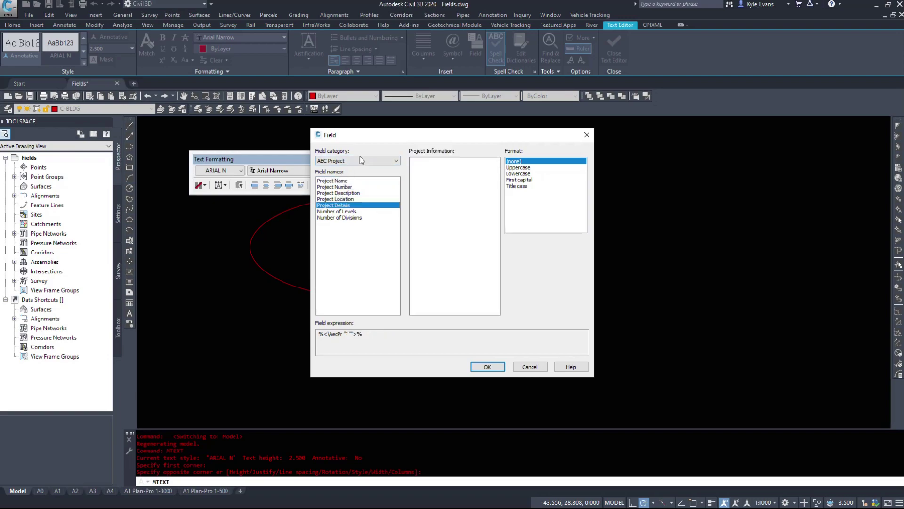
Set the field category to Date & Time, review the PlotDate and SaveDate fields, and select CreateDate
left_click(358, 161)
left_click(330, 178)
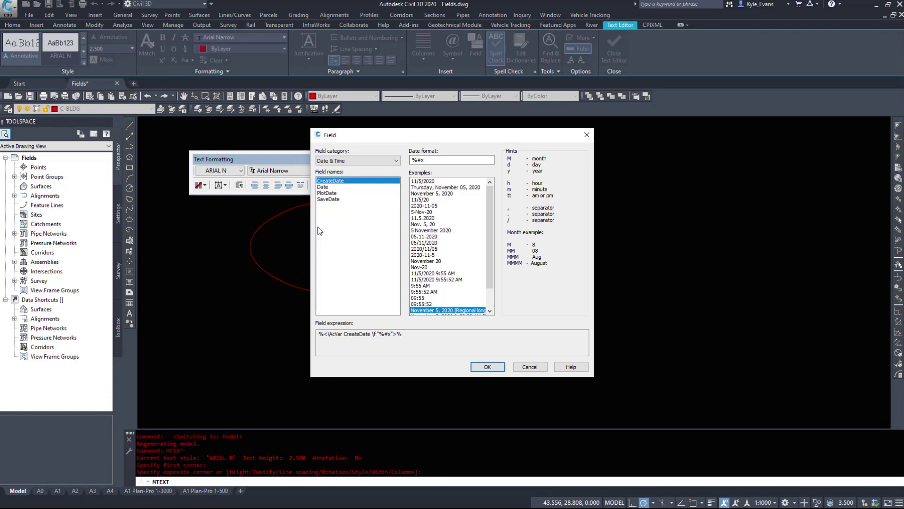
left_click(324, 187)
left_click(332, 193)
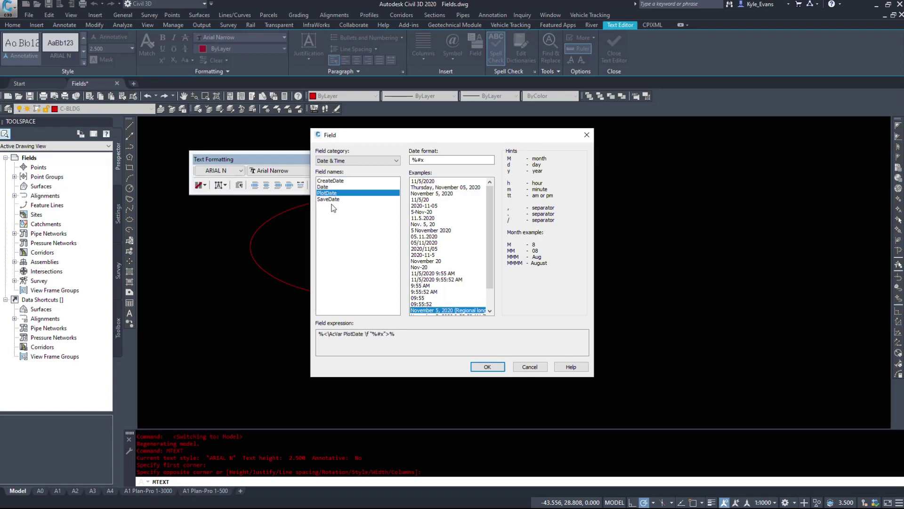
left_click(332, 201)
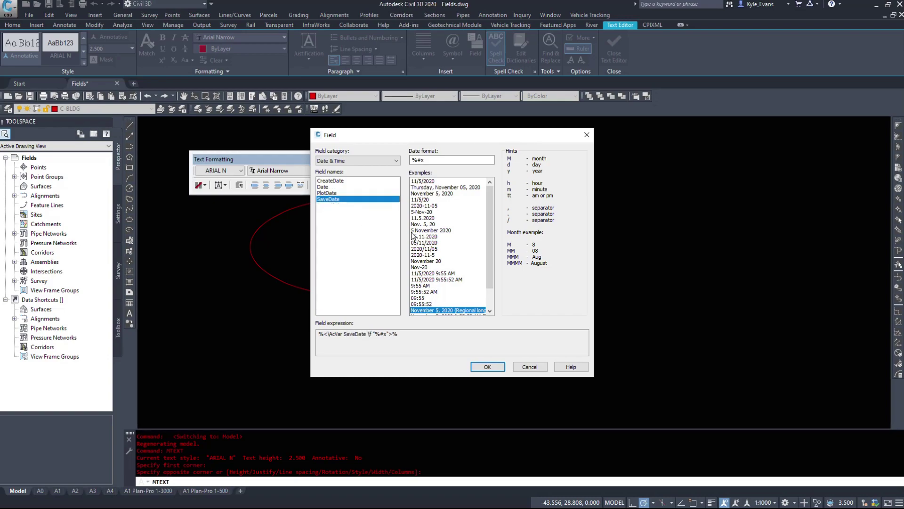
left_click(341, 193)
left_click(329, 187)
left_click(337, 181)
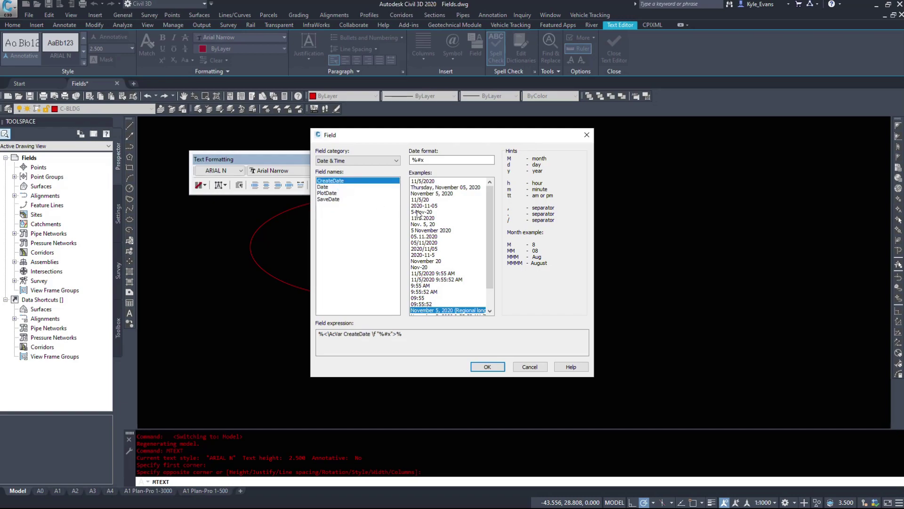
Compare date-only formats for the CreateDate field, such as MMMM d, yyyy, M/d/yyyy and dddd, MMMM dd, yyyy
left_click(430, 187)
left_click(431, 182)
left_click(429, 199)
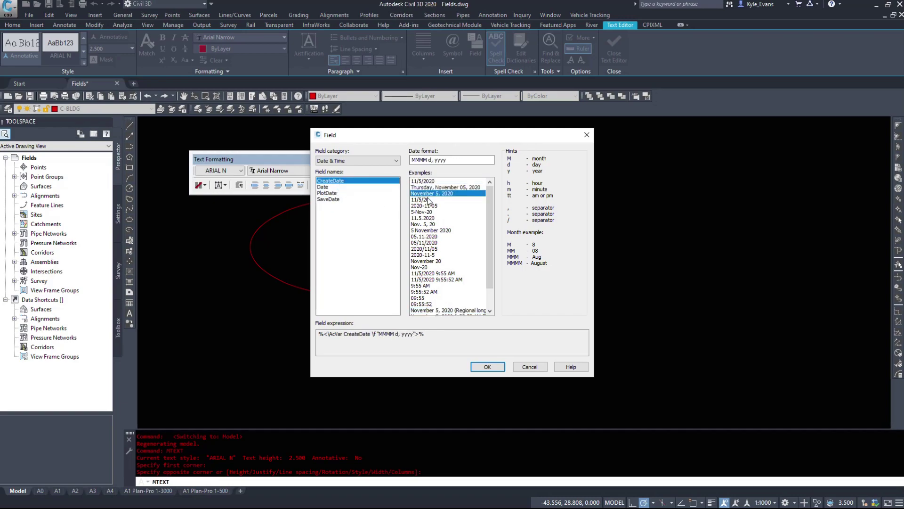
left_click(436, 255)
scroll(438, 251, "down", 2)
scroll(438, 250, "up", 2)
left_click(426, 187)
left_click(425, 181)
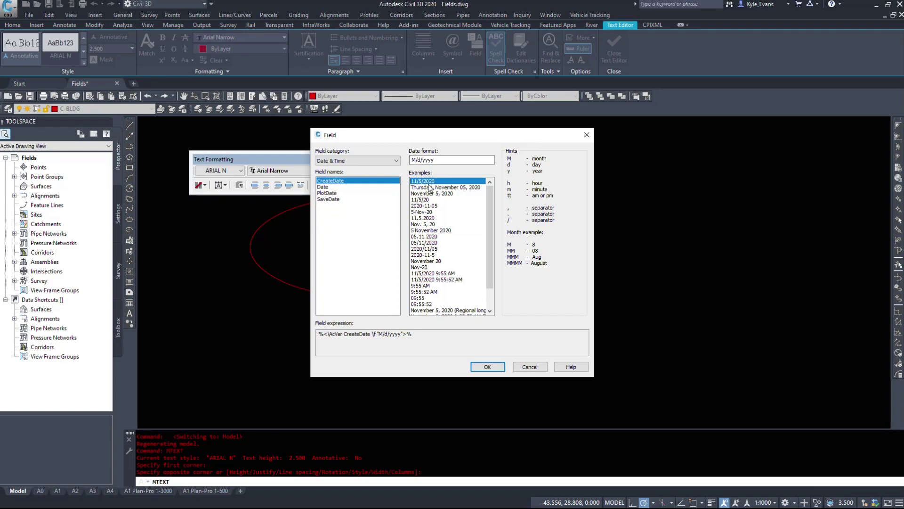
left_click(429, 187)
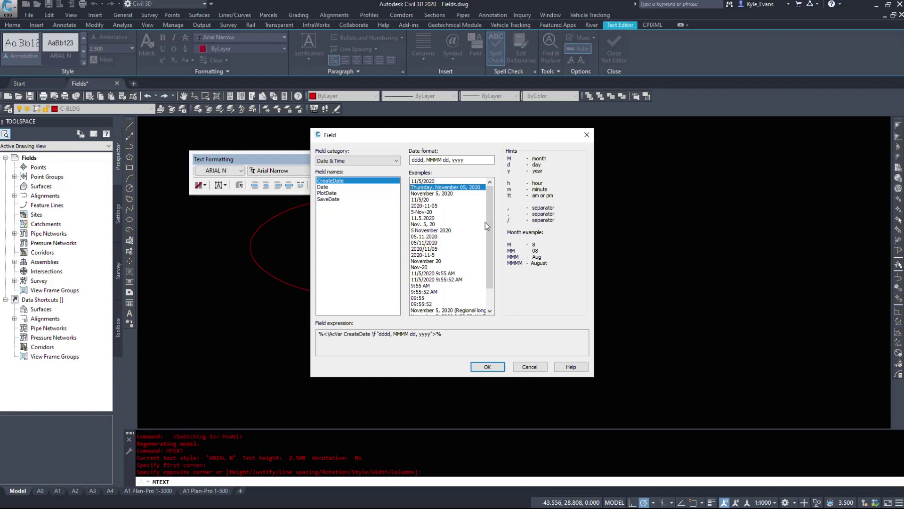
Try the dd.MM.yyyy, h:mm tt and HH:mm formats and set the CreateDate format to M/d/yyyy h:mm:ss tt
left_click(427, 218)
scroll(426, 216, "down", 2)
left_click(425, 213)
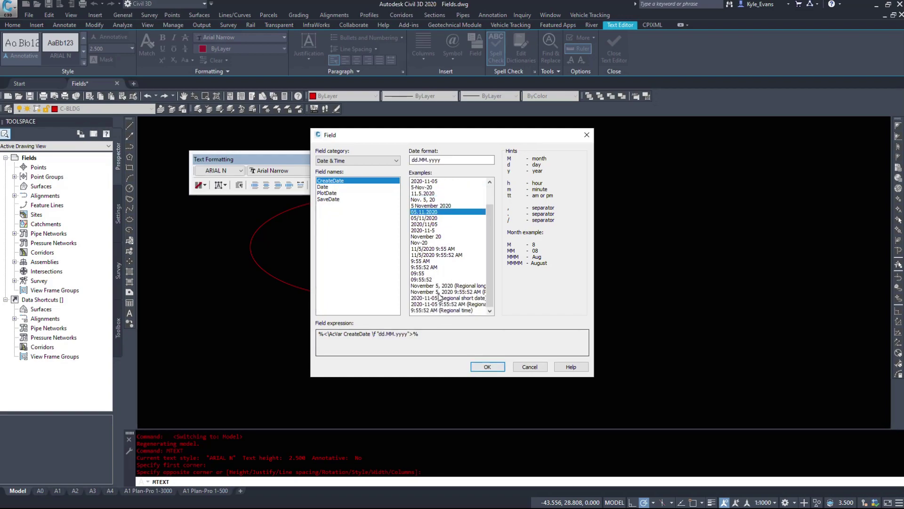
left_click(426, 255)
left_click(424, 261)
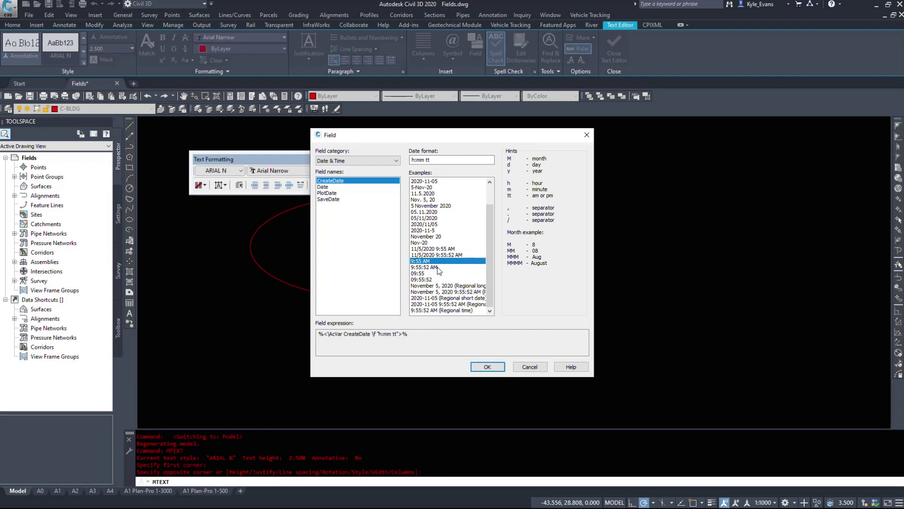
left_click(440, 274)
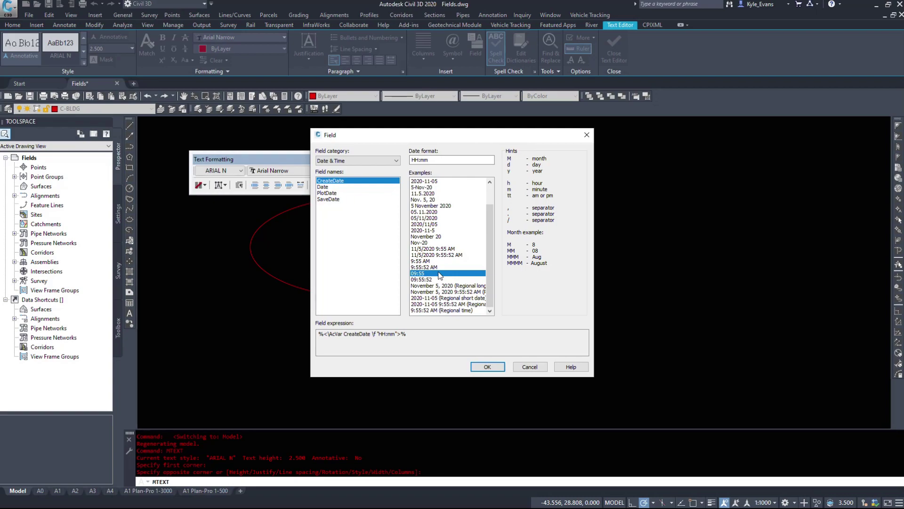
left_click(418, 256)
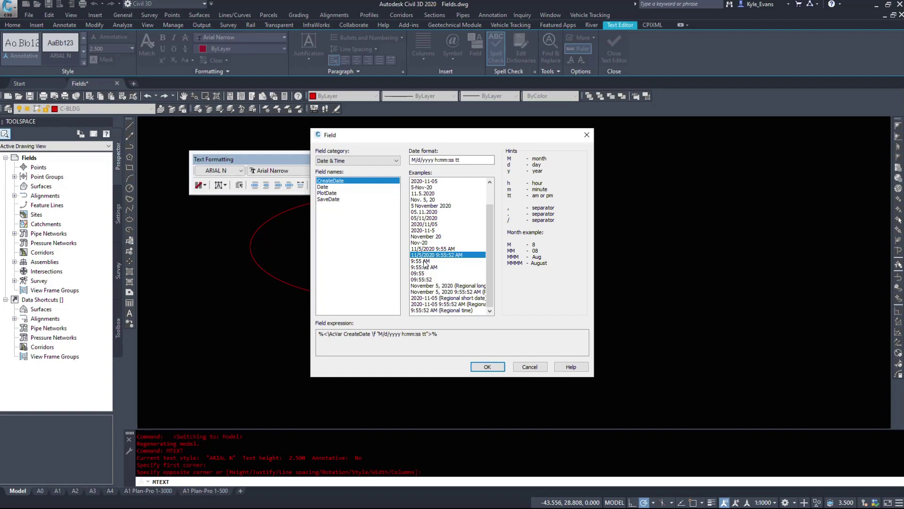
Insert the CreateDate field in h:mm tt format and a second CreateDate field in M/d/yyyy format on the same line, separated by a space
left_click(425, 261)
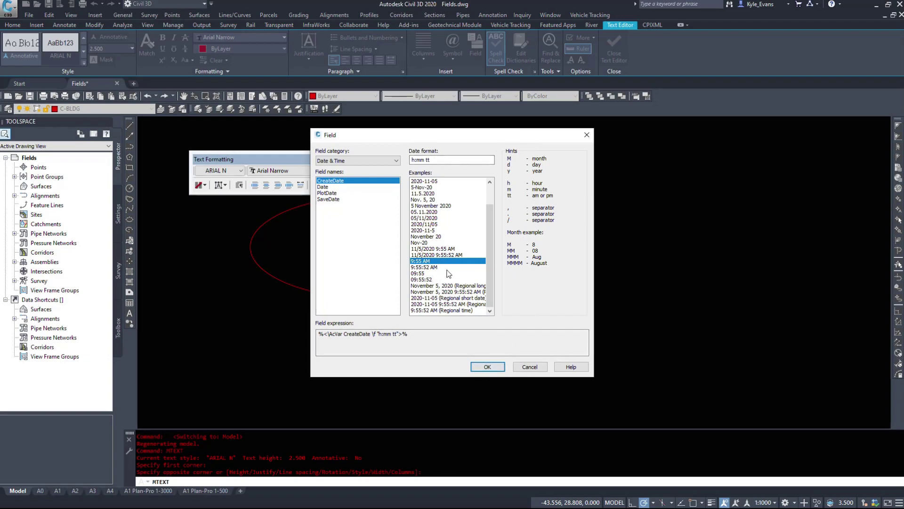
left_click(488, 367)
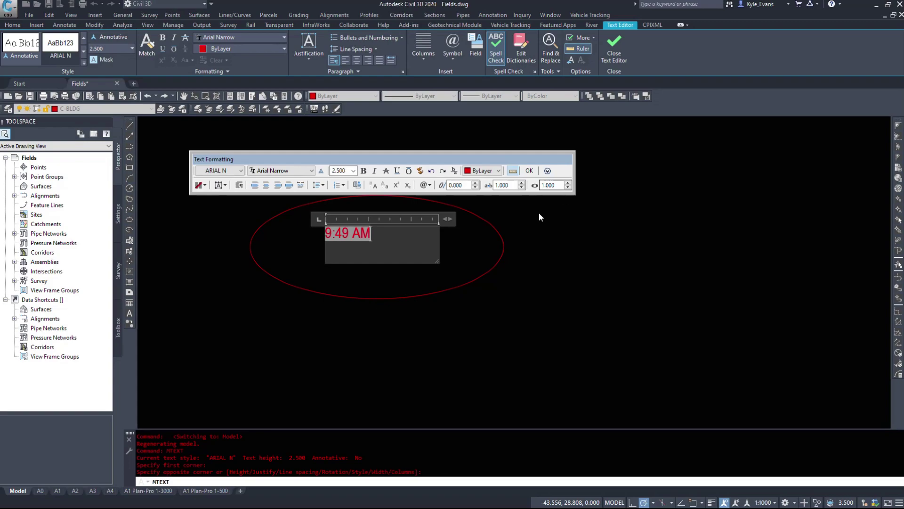
scroll(333, 229, "up", 3)
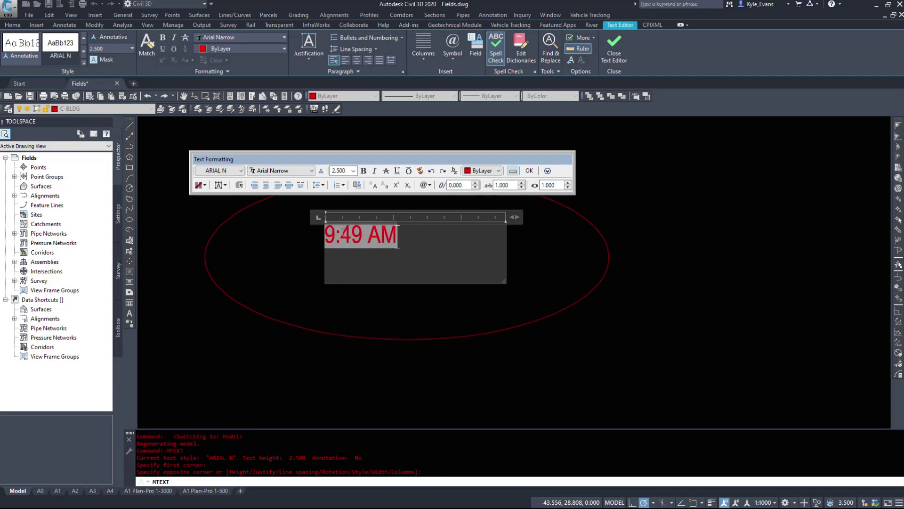
right_click(470, 260)
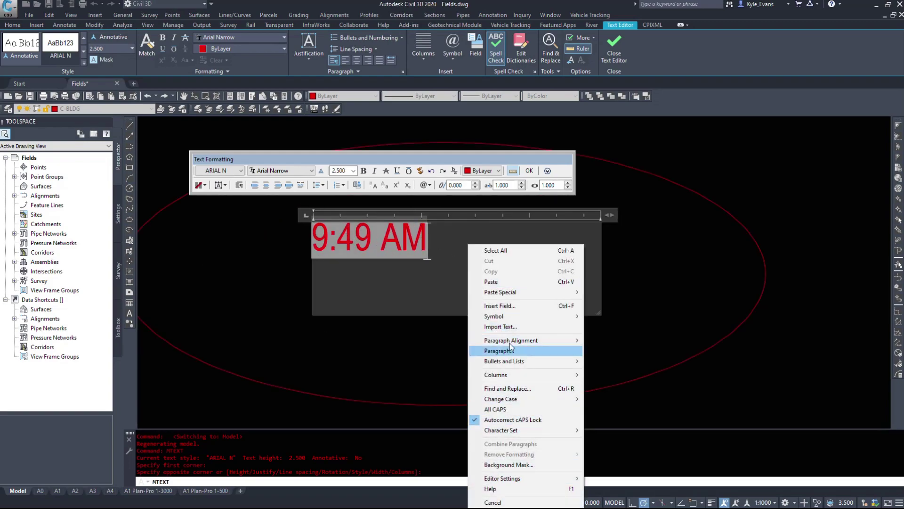
left_click(500, 306)
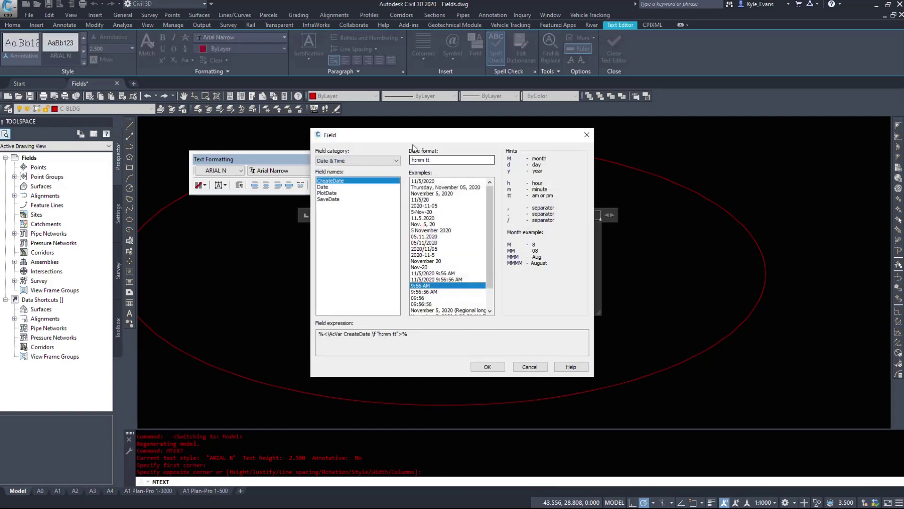
left_click(422, 181)
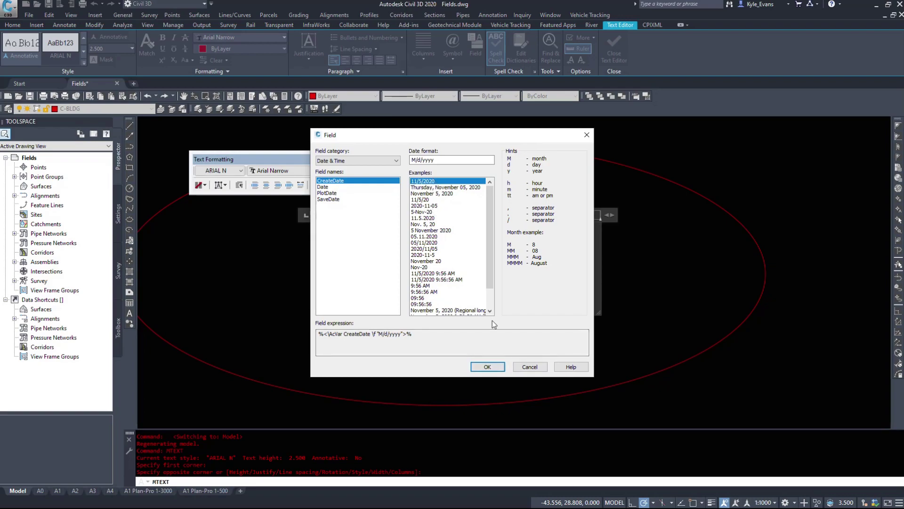
left_click(487, 367)
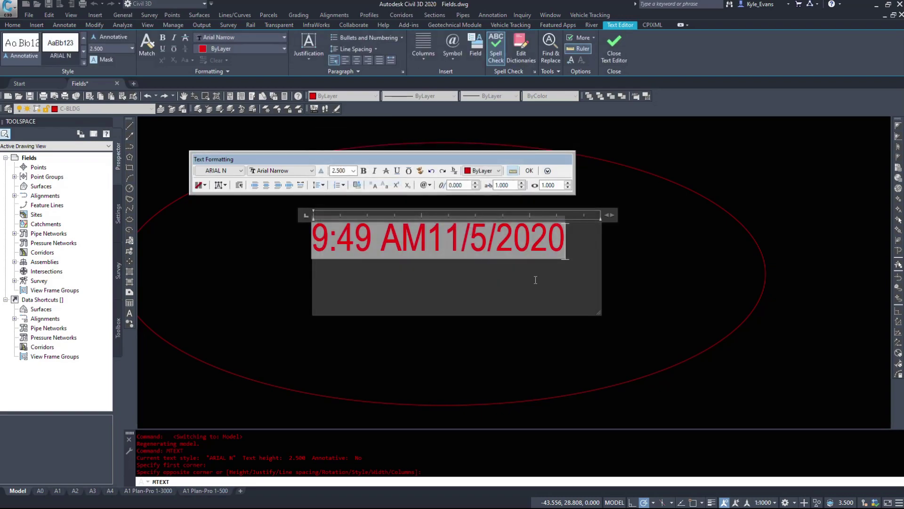
left_click_drag(535, 279, 434, 253)
left_click(438, 263)
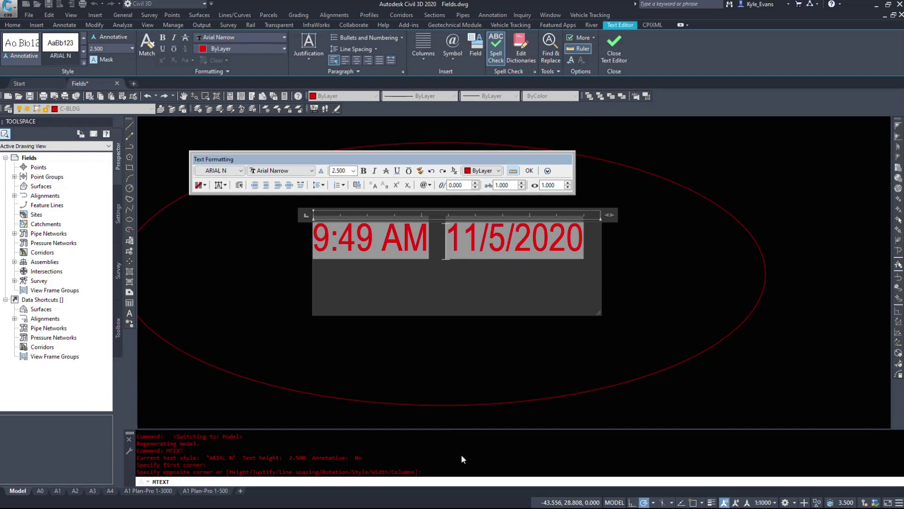
left_click(461, 405)
Move the time and date text straight up, out of the ellipse to just above it
scroll(454, 306, "down", 4)
left_click(444, 262)
left_click(410, 307)
left_click(421, 266)
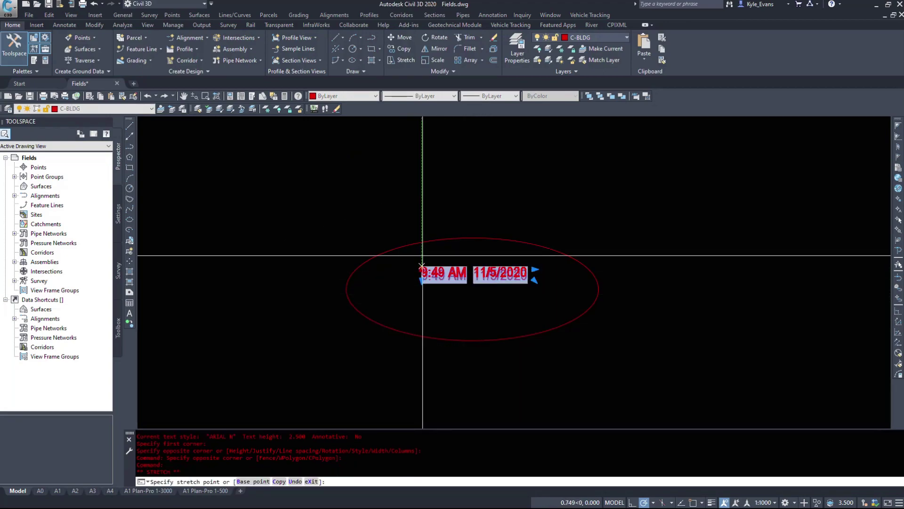
left_click(422, 191)
key("Escape")
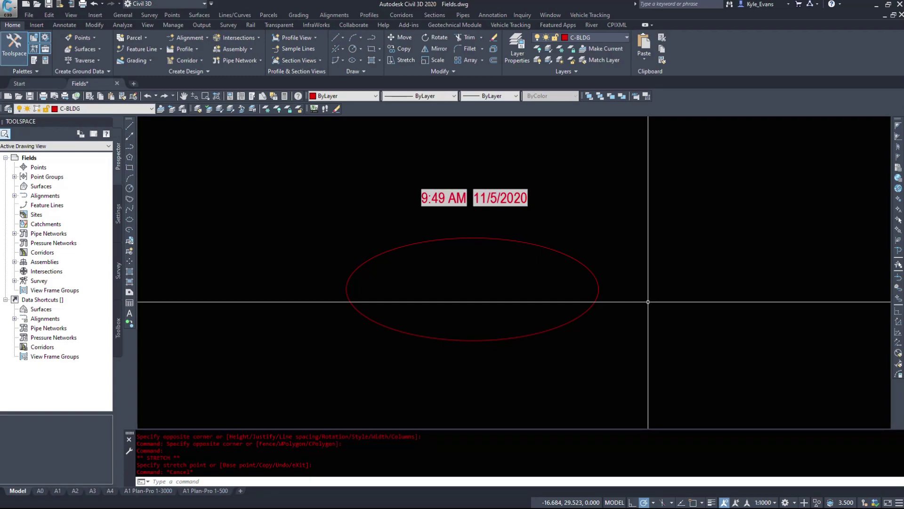
Regenerate the drawing with REA, save it, and regenerate it again to update the fields
type("REA")
key("Return")
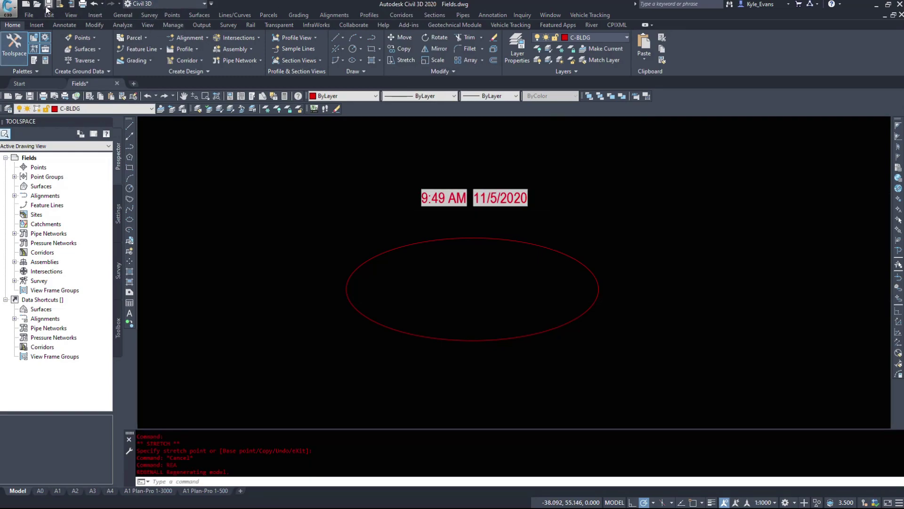
key("ctrl+s")
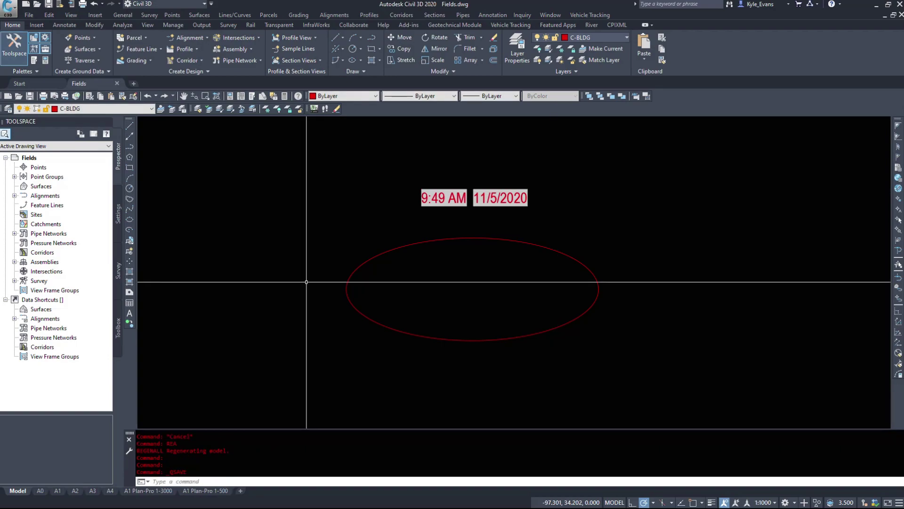
type("rea")
key("Return")
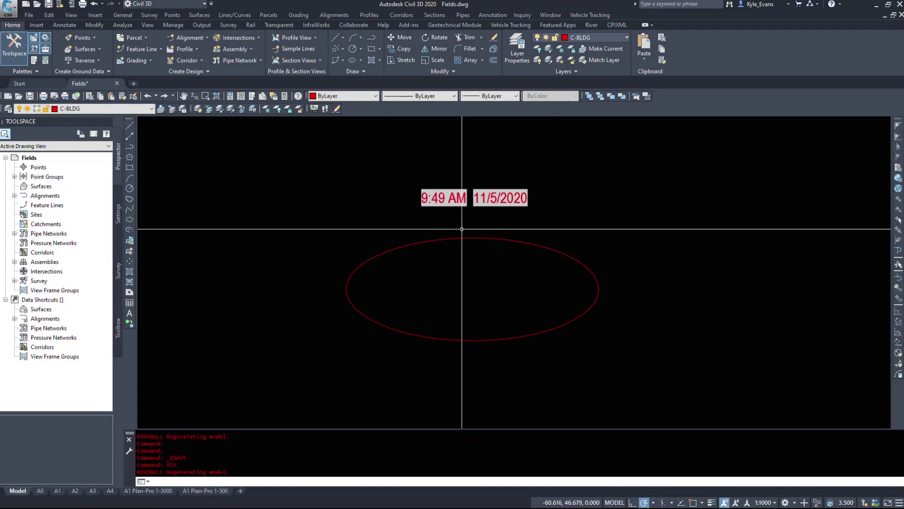
Enlarge the text box downward and insert a SaveDate field in h:mm tt format on a second line
left_click(463, 198)
double_click(463, 198)
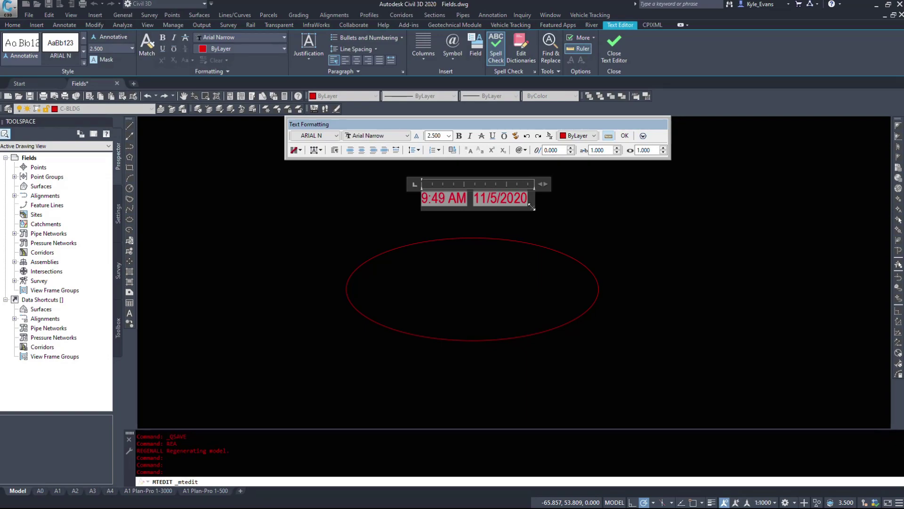
left_click_drag(531, 207, 531, 244)
right_click(435, 220)
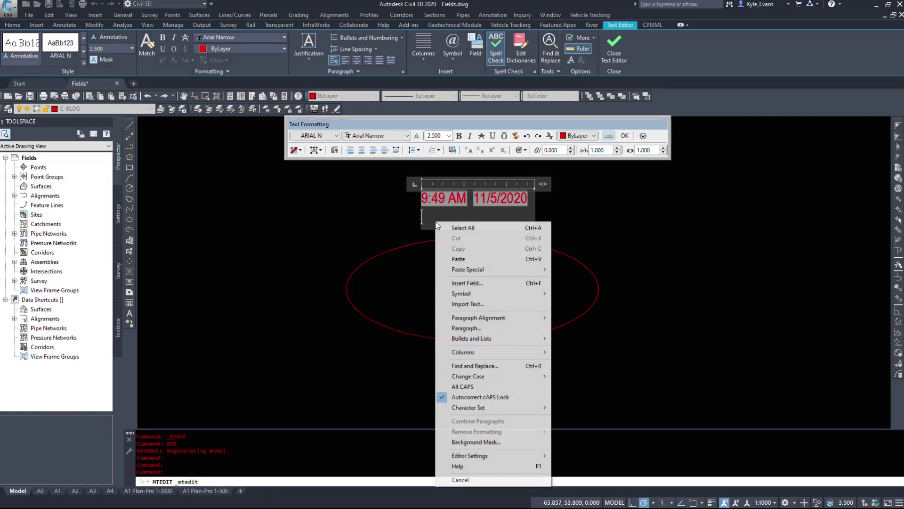
left_click(499, 284)
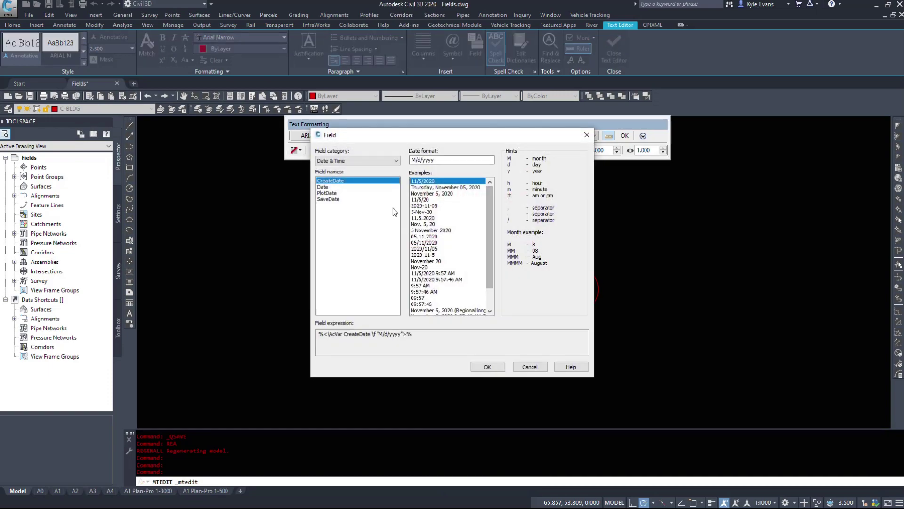
left_click(328, 200)
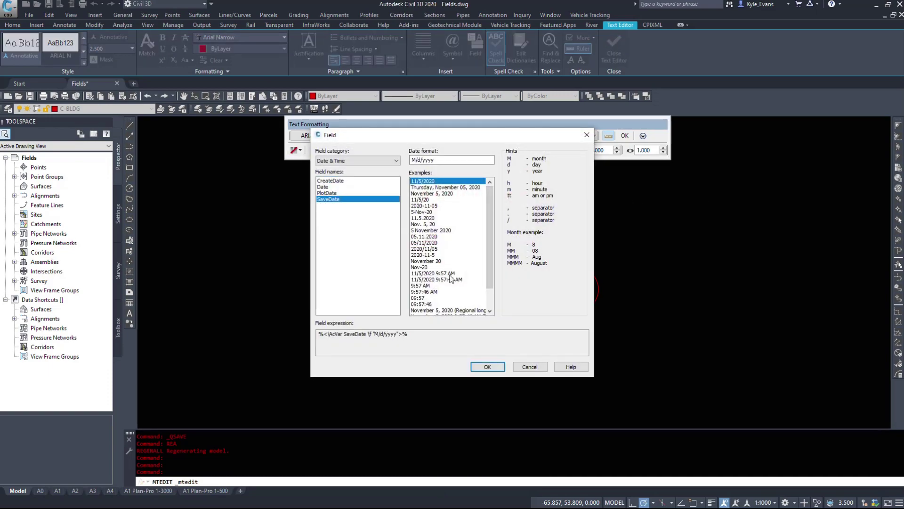
left_click(418, 285)
left_click(472, 368)
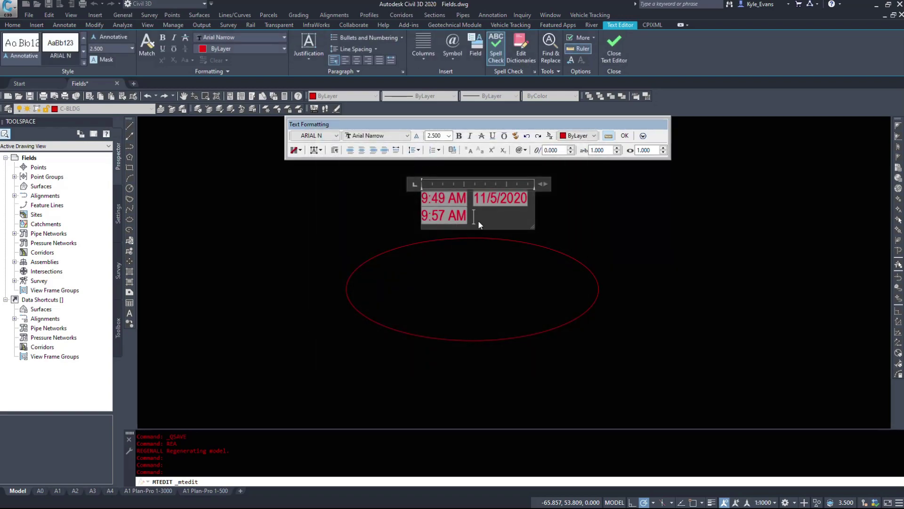
Add a SaveDate field in M/d/yyyy format beside the second-line time and save the drawing
right_click(479, 220)
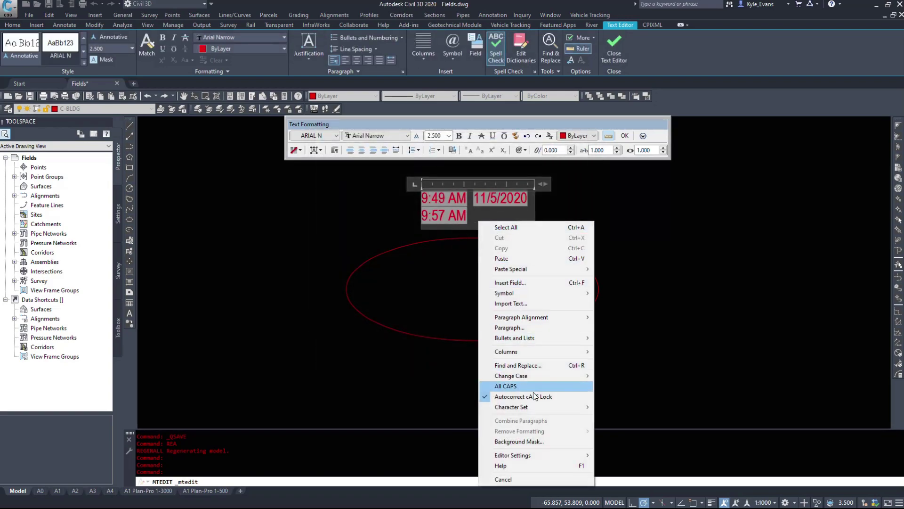
left_click(517, 283)
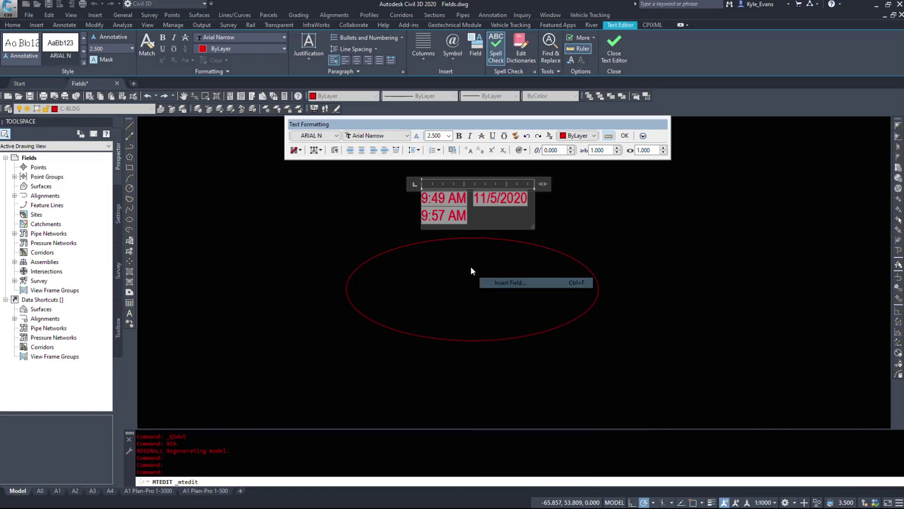
left_click(427, 181)
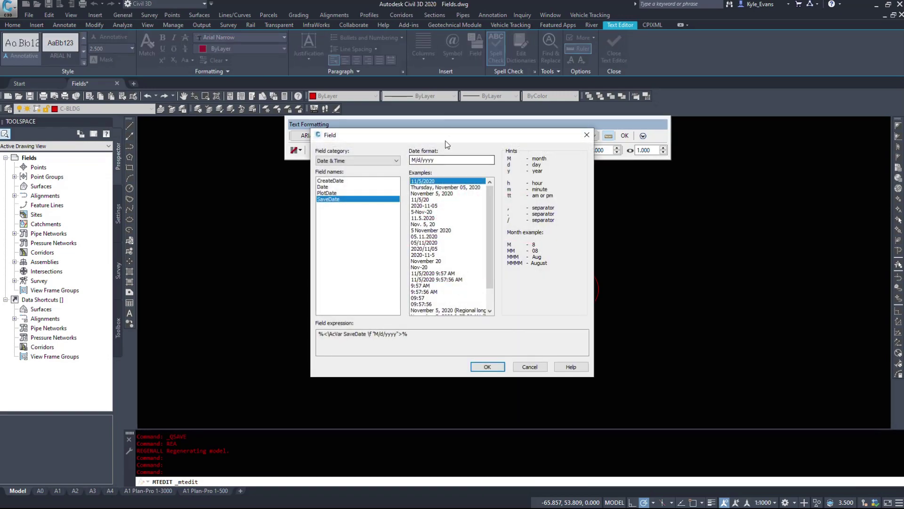
left_click(488, 367)
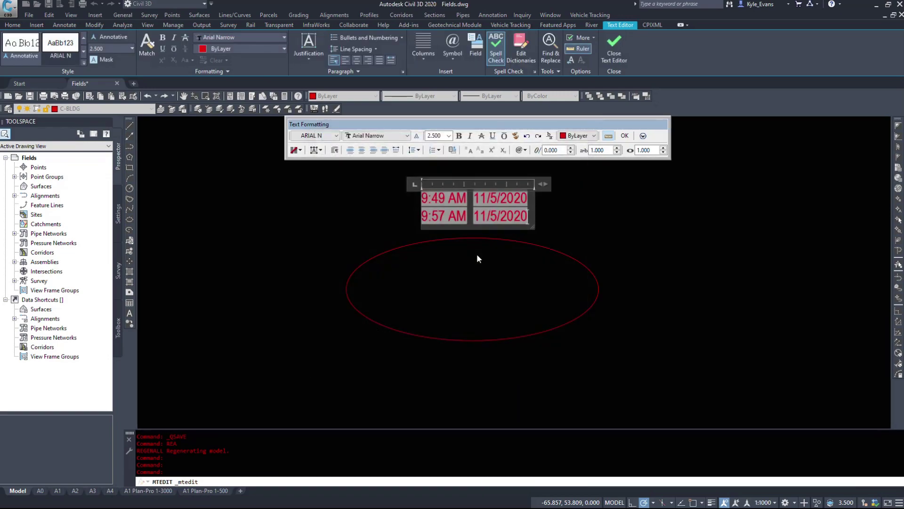
left_click(568, 250)
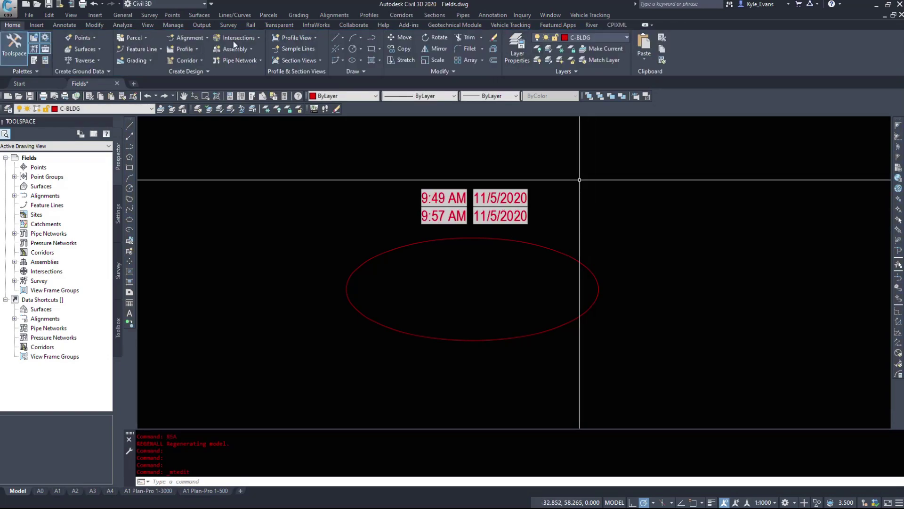
left_click(48, 4)
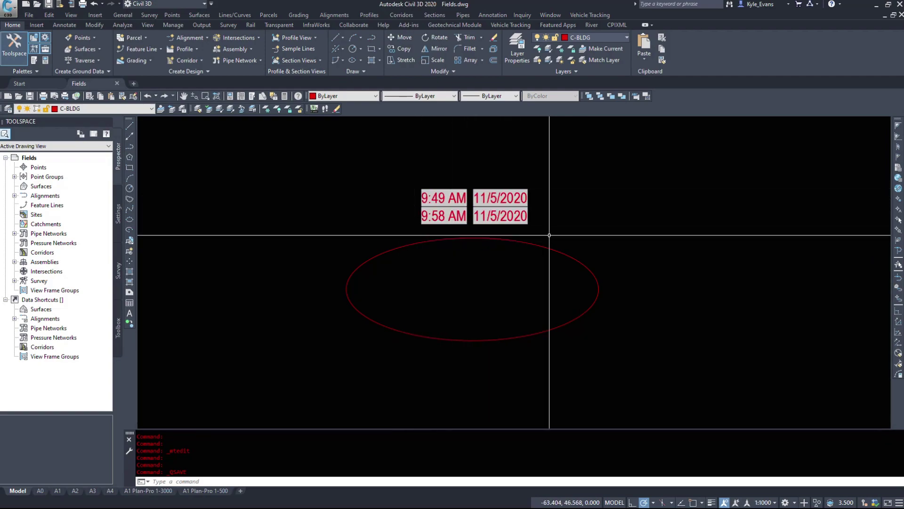
Open the second-line date field for editing and select the PlotDate field
left_click(514, 218)
right_click(500, 217)
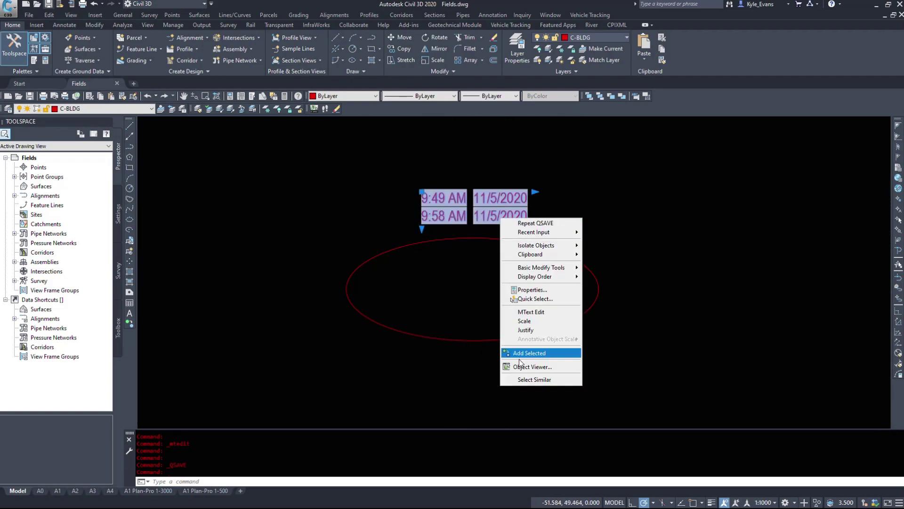
left_click(529, 312)
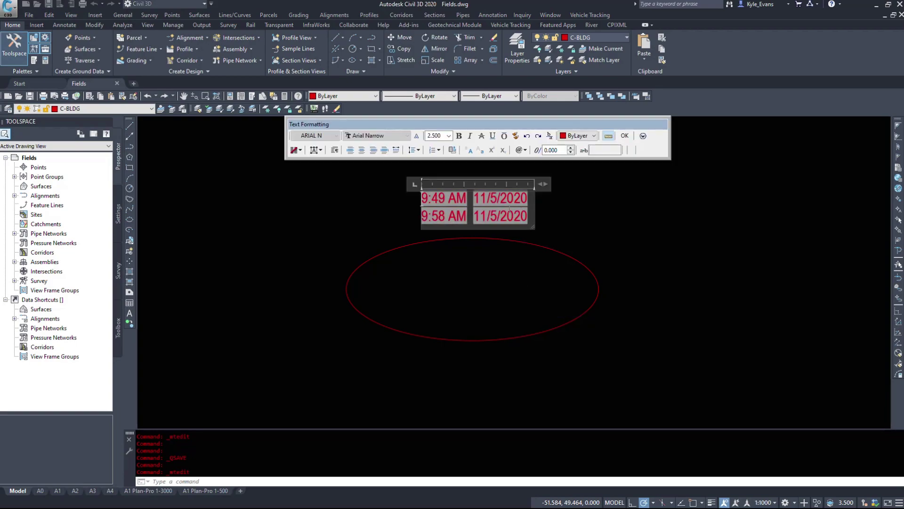
right_click(504, 217)
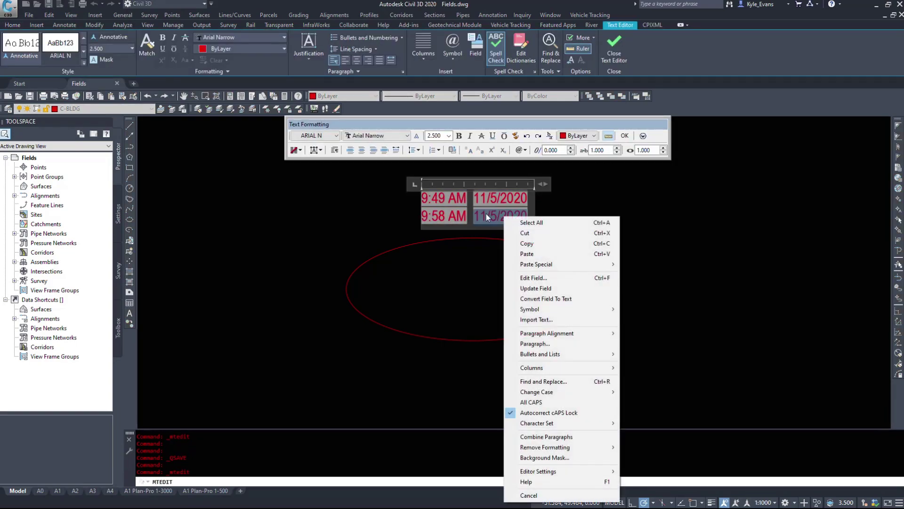
left_click(534, 278)
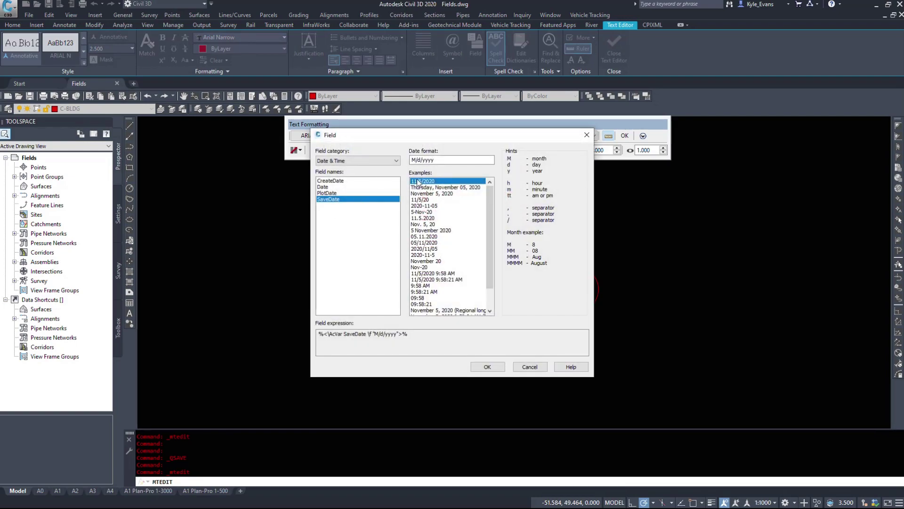
left_click(332, 193)
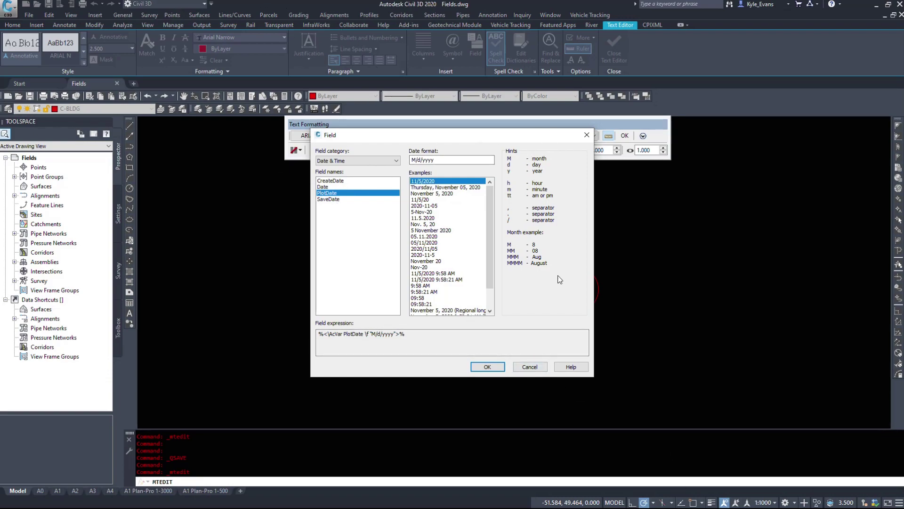
Switch the field category to Document, check the Comments field, and select Filename
left_click(361, 161)
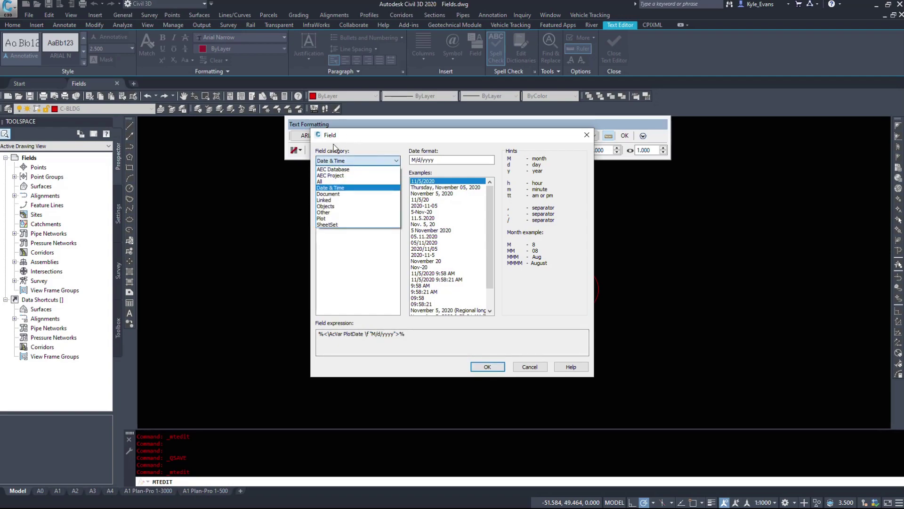
left_click(335, 194)
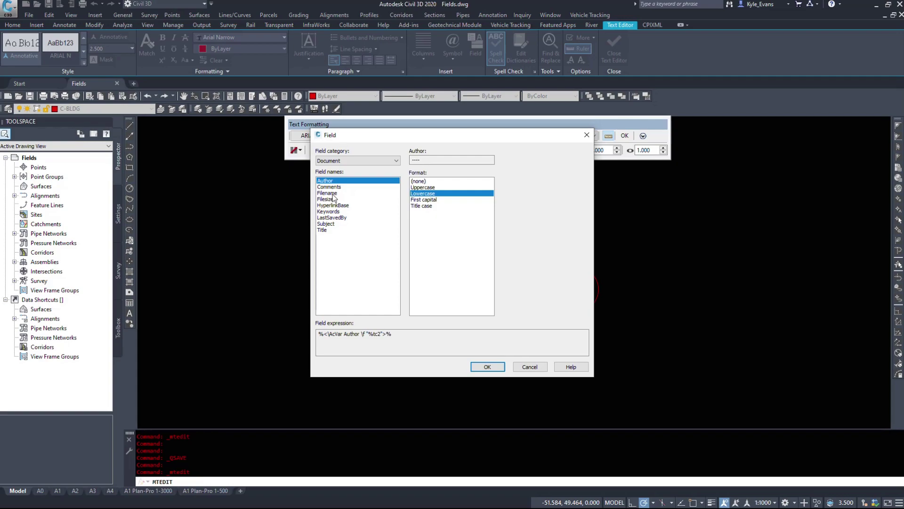
left_click(329, 187)
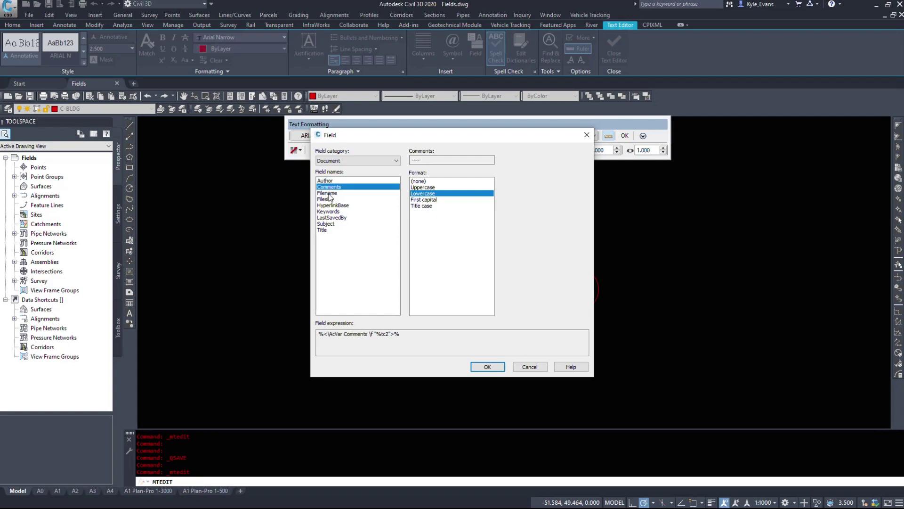
left_click(330, 193)
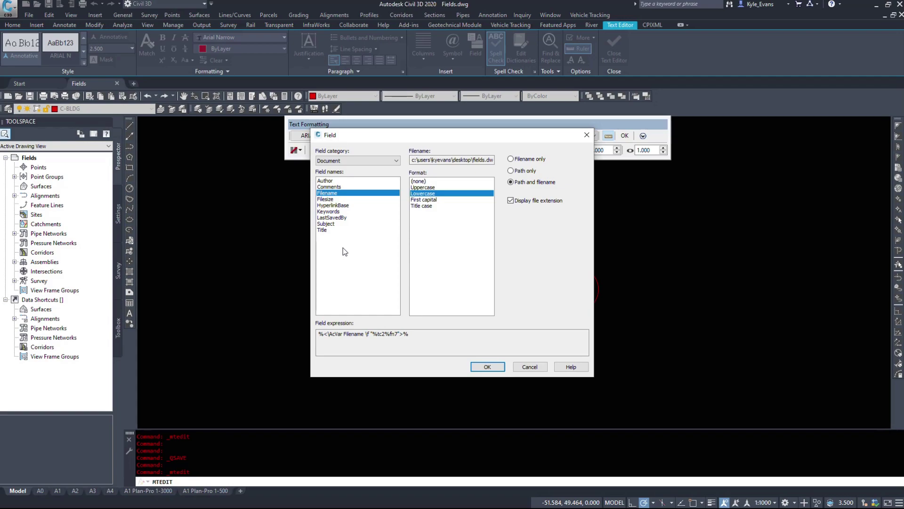
Examine the full path and file name in the Filename preview and set the field to Path only
left_click_drag(414, 161, 549, 167)
key("Home")
left_click(358, 161)
left_click(358, 161)
double_click(421, 160)
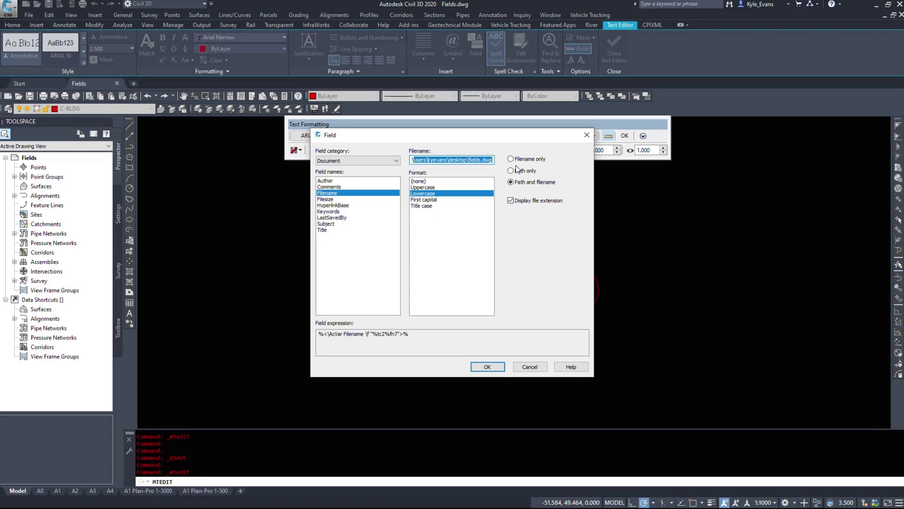
left_click(525, 171)
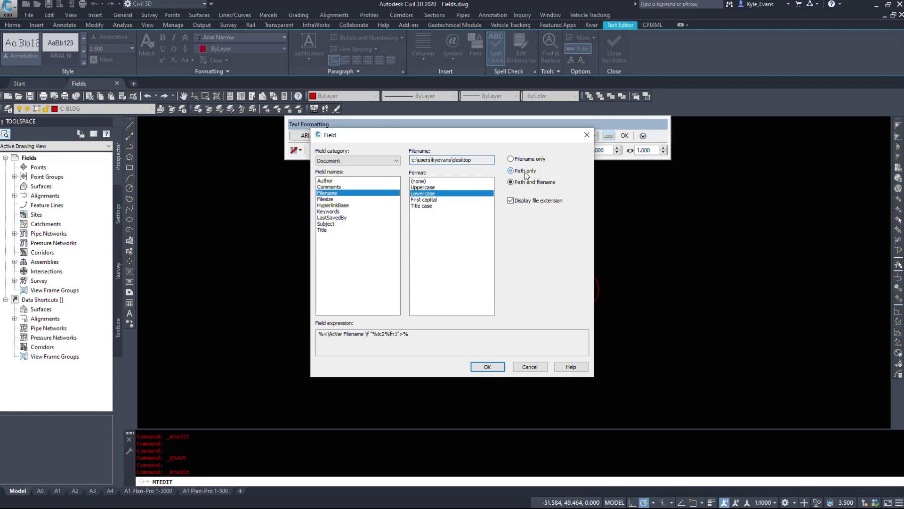
Compare the Filename field's Filename only and Path and filename options, then preview the Title case, Uppercase and Lowercase formats
left_click(542, 159)
left_click(534, 184)
left_click(434, 200)
left_click(425, 205)
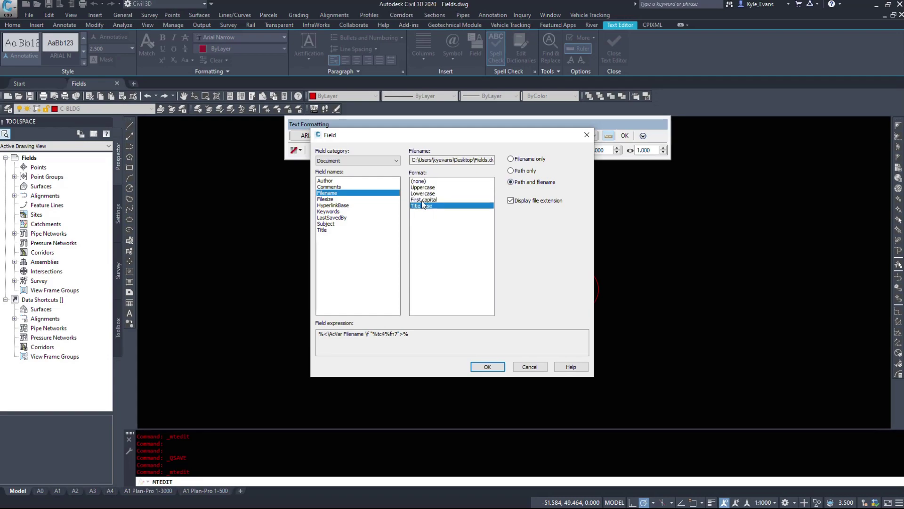
left_click(424, 193)
left_click(424, 187)
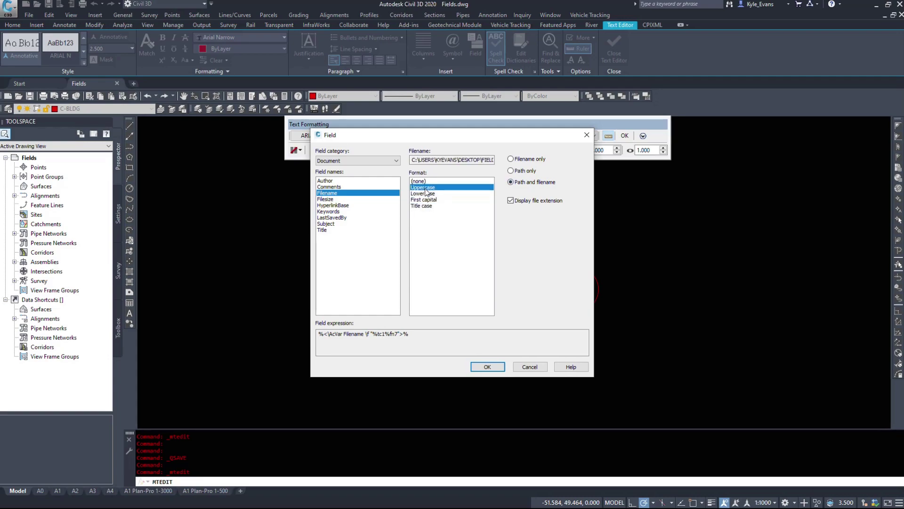
left_click(432, 194)
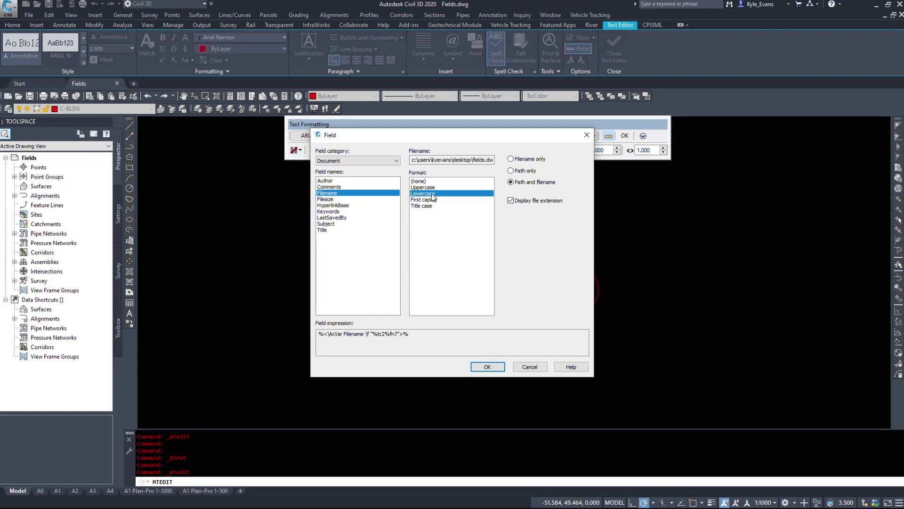
Preview the Filesize field in the Kilobytes, Megabytes and Bytes formats
left_click(391, 199)
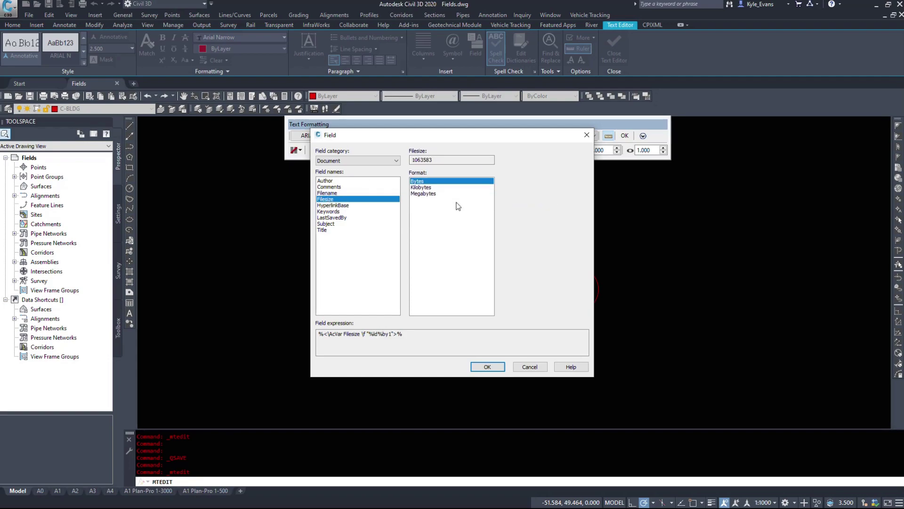
left_click(421, 187)
left_click(423, 194)
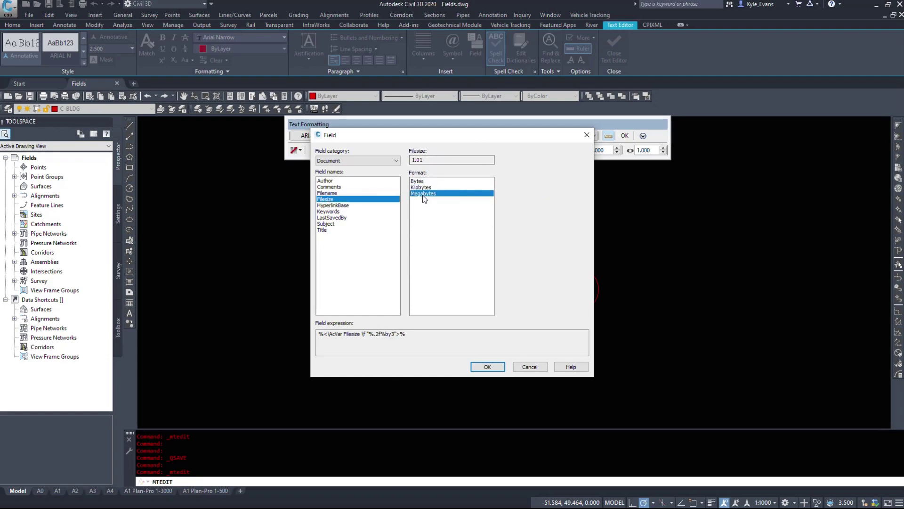
left_click(441, 181)
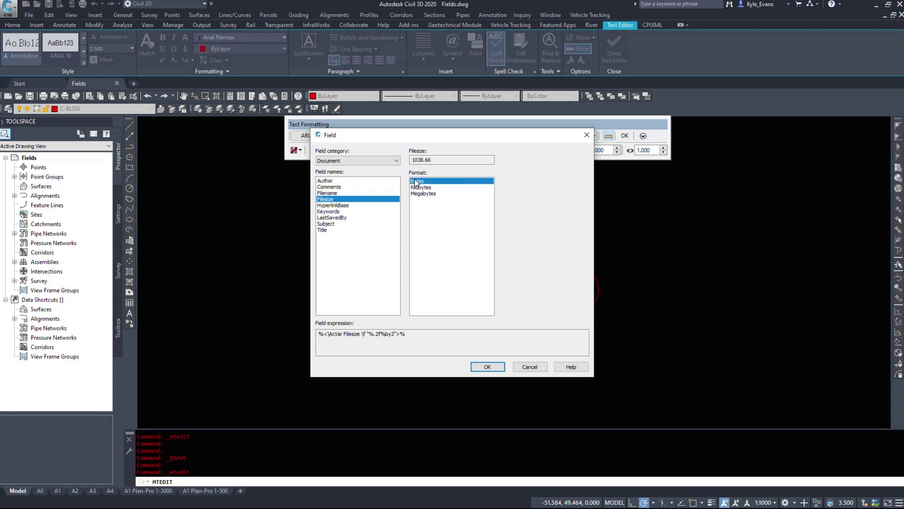
Examine the remaining Document fields: HyperlinkBase, Author, Keywords, LastSavedBy, Subject and Title
left_click(336, 205)
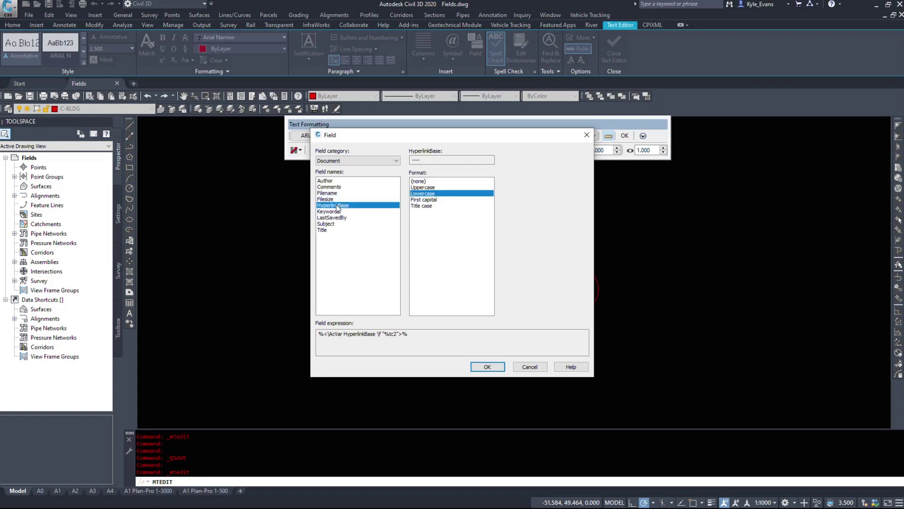
left_click(351, 162)
left_click(339, 181)
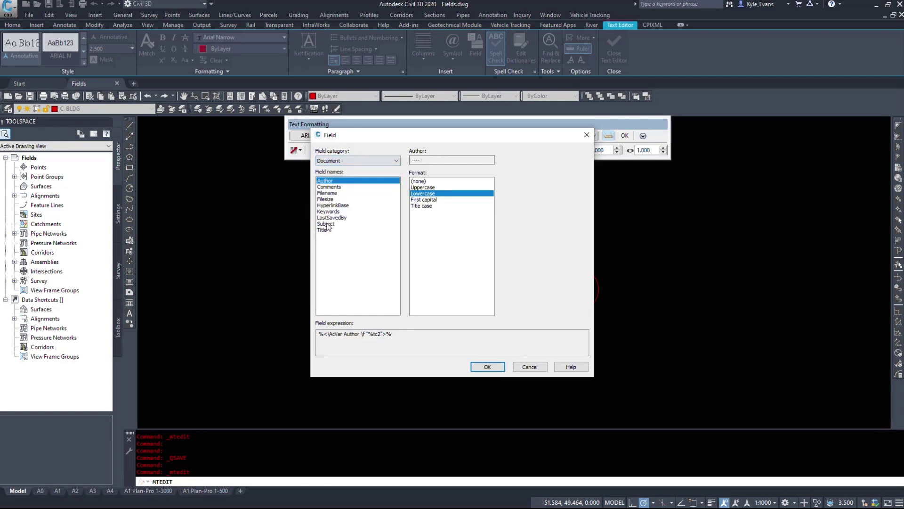
left_click(333, 211)
left_click(335, 218)
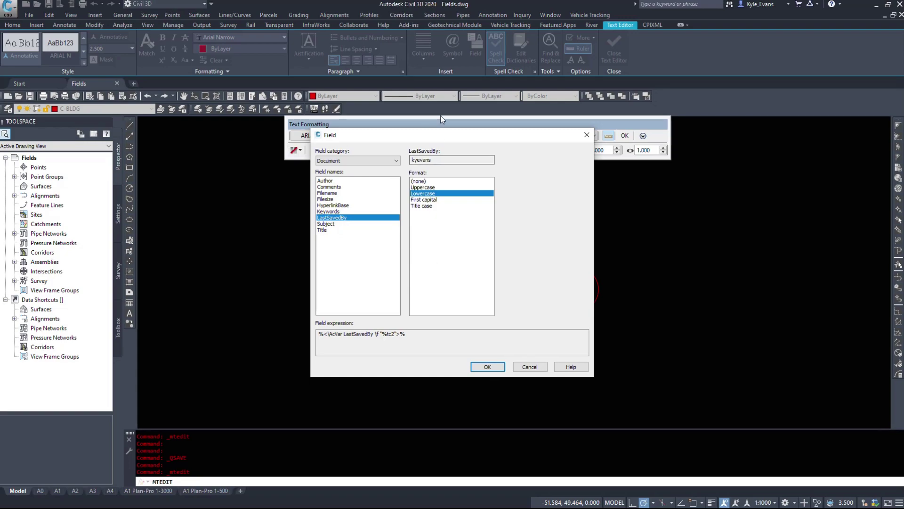
left_click(326, 223)
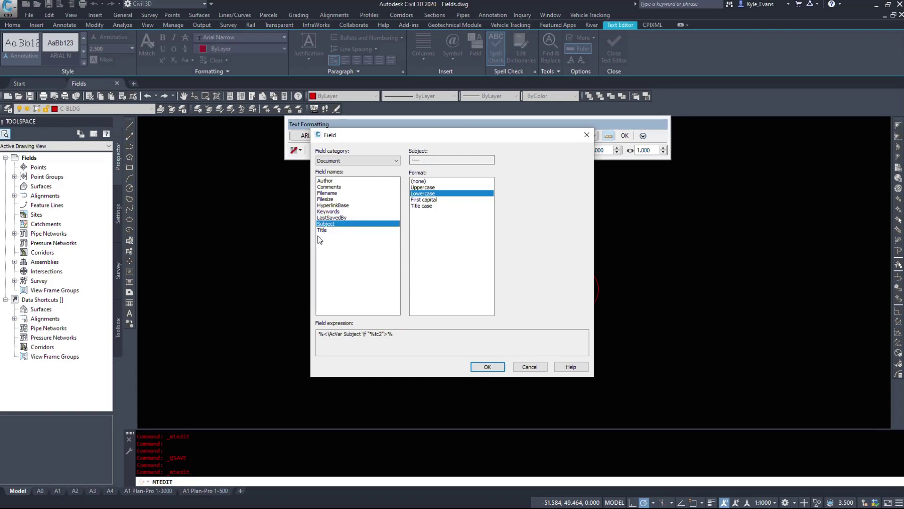
left_click(322, 230)
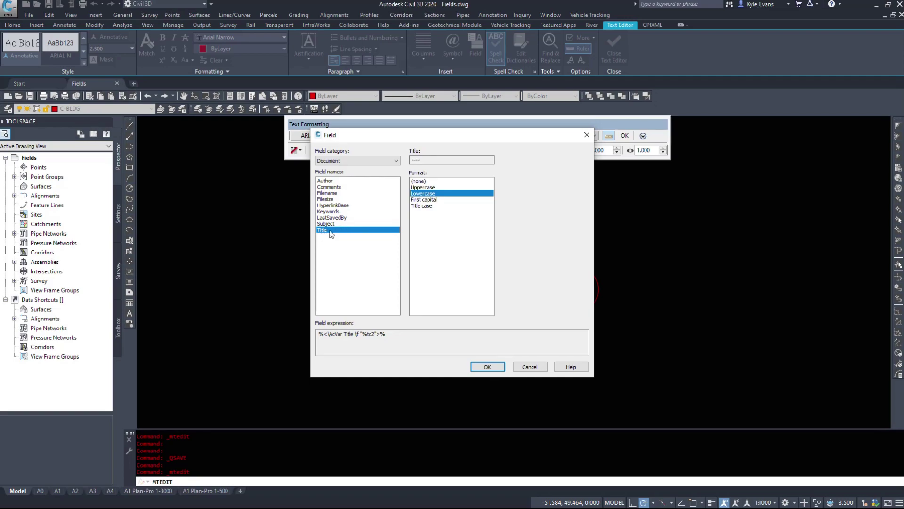
left_click(329, 224)
left_click(328, 230)
left_click(329, 218)
left_click(329, 224)
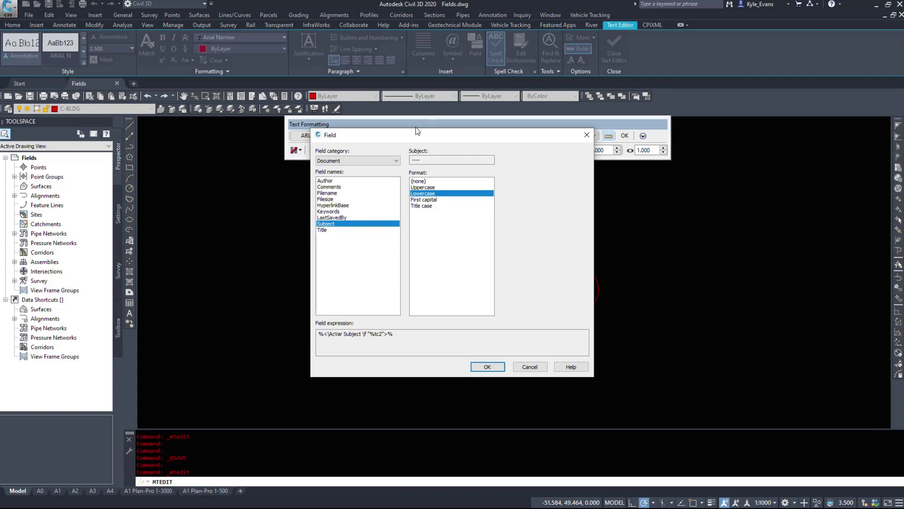
Check the Linked field category, switch the category to Objects, and move the Field dialog clear of the multiline text
left_click(357, 161)
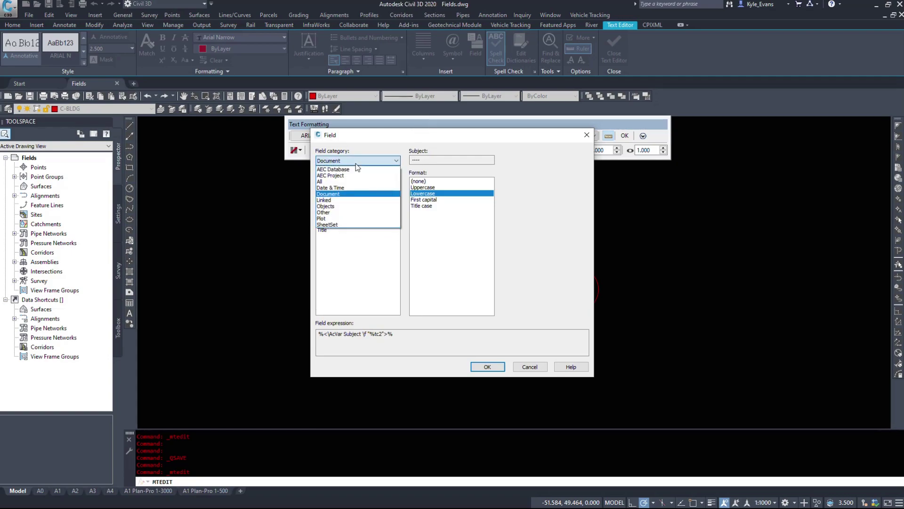
left_click(357, 200)
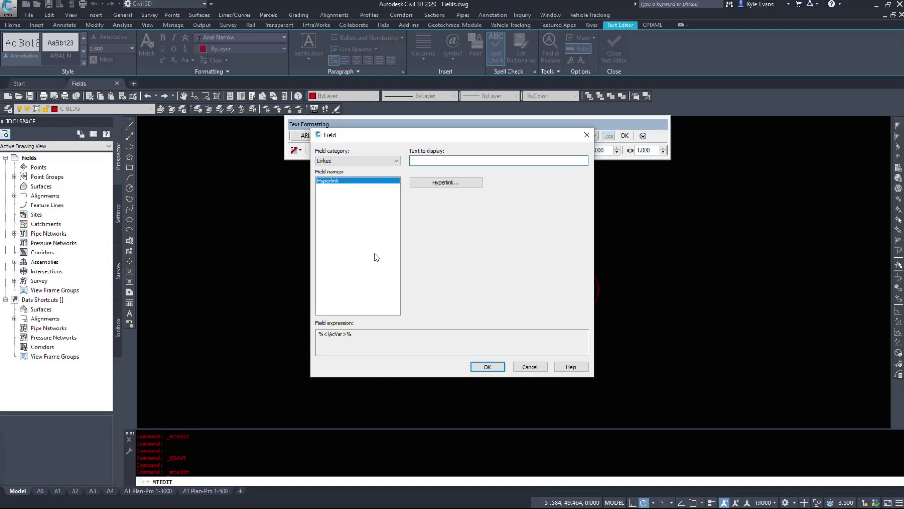
left_click(337, 162)
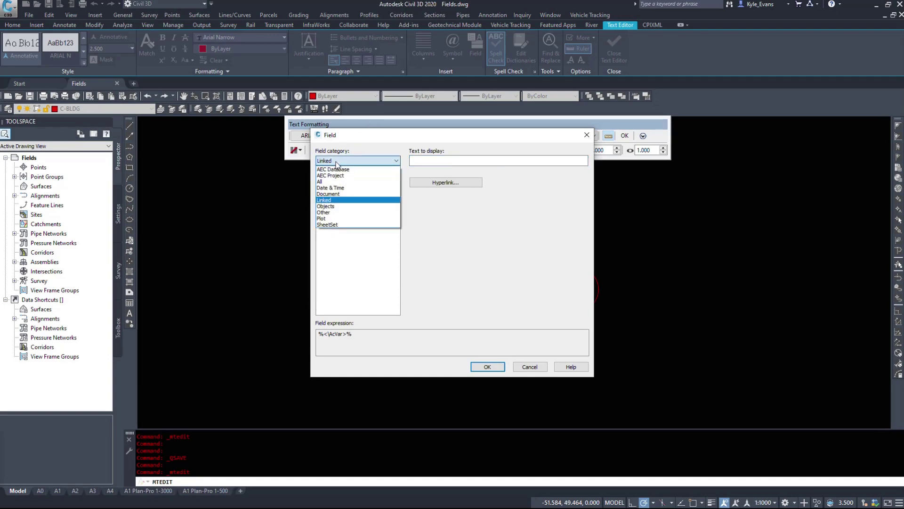
left_click(333, 206)
left_click_drag(359, 137, 242, 116)
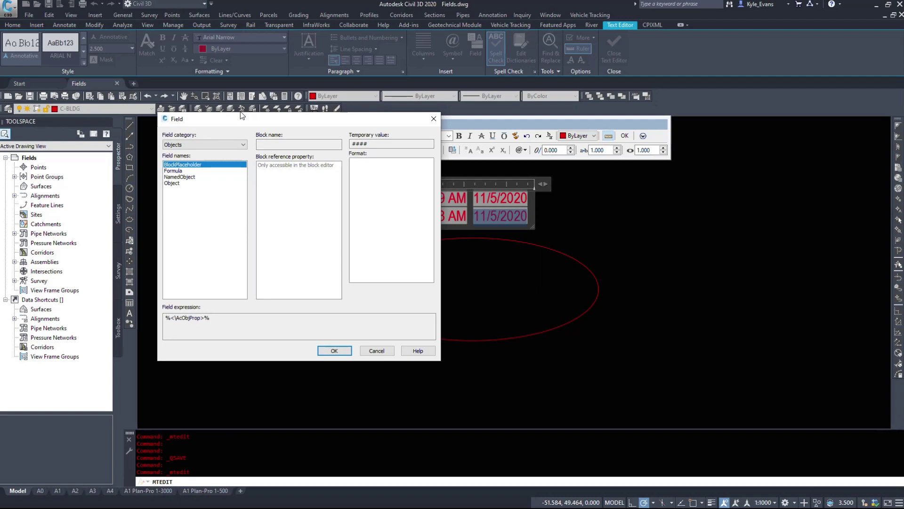
Examine the Formula field and preview the NamedObject field for blocks such as REVISION ATT-METRIC, Control Point and A0
left_click(173, 170)
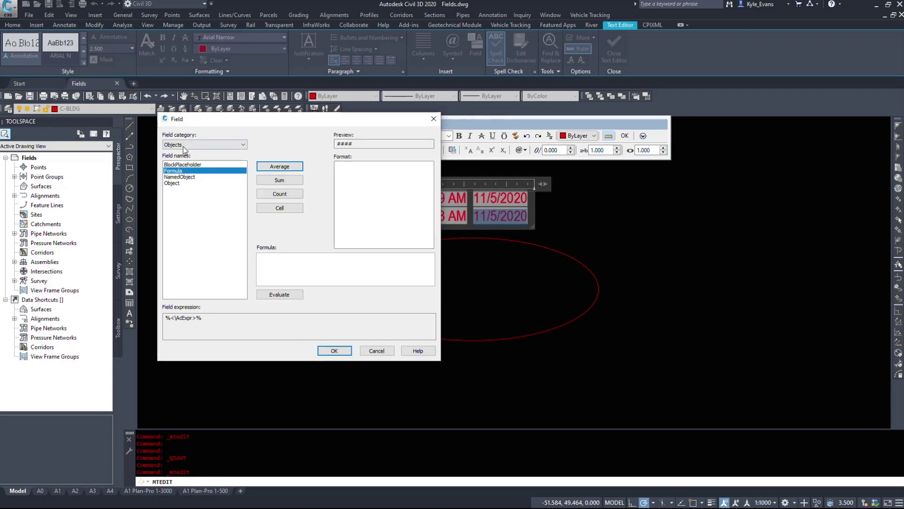
left_click(184, 177)
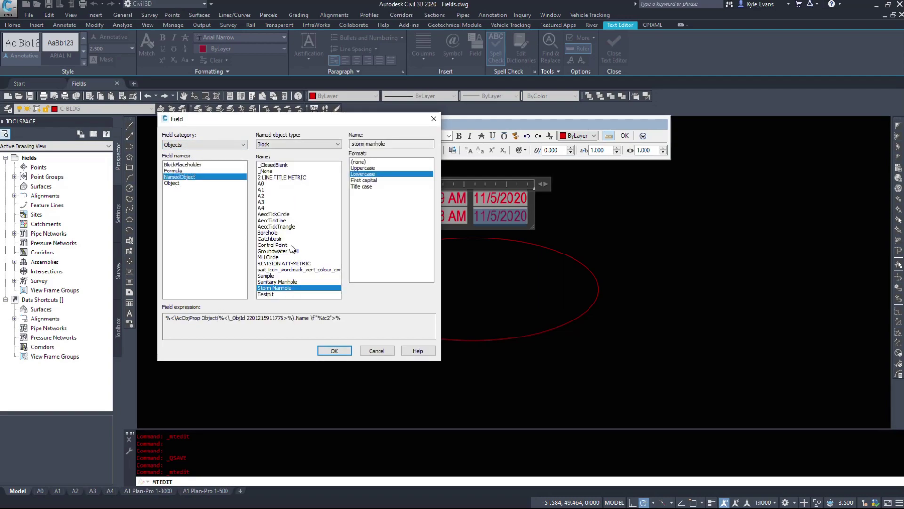
left_click(291, 263)
left_click(276, 245)
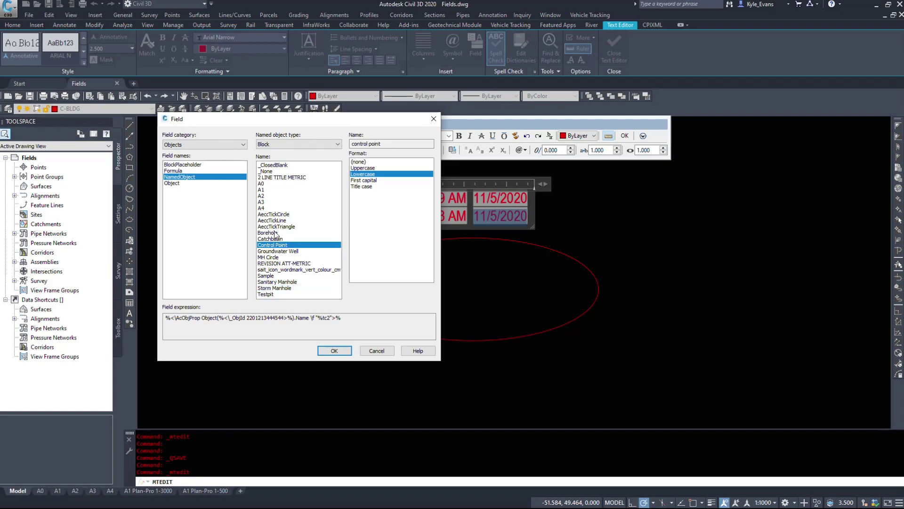
left_click(306, 202)
left_click(307, 183)
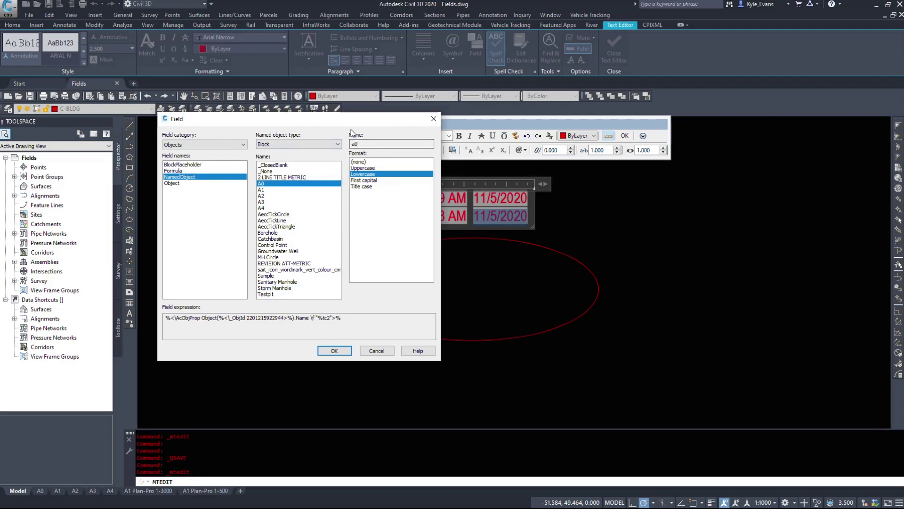
Choose the Object field and select the ellipse below the multiline text as its source object
left_click(172, 183)
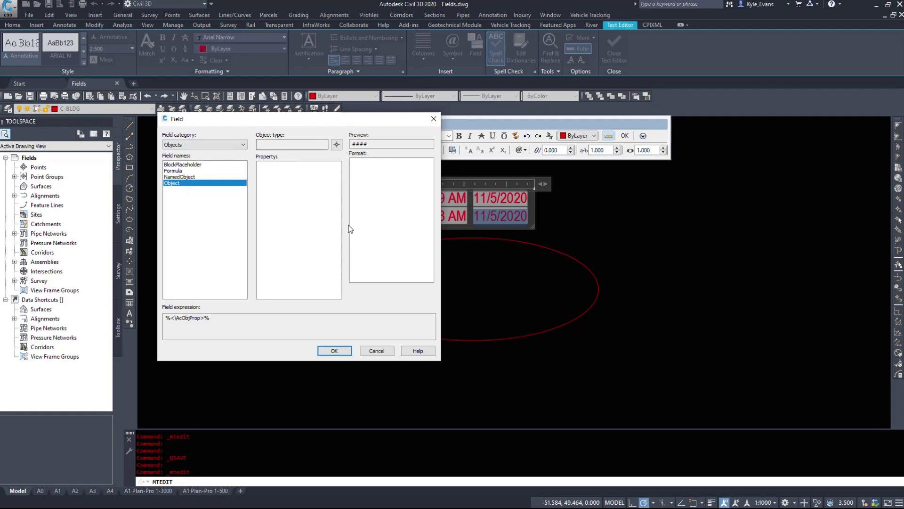
left_click(337, 146)
scroll(317, 247, "down", 8)
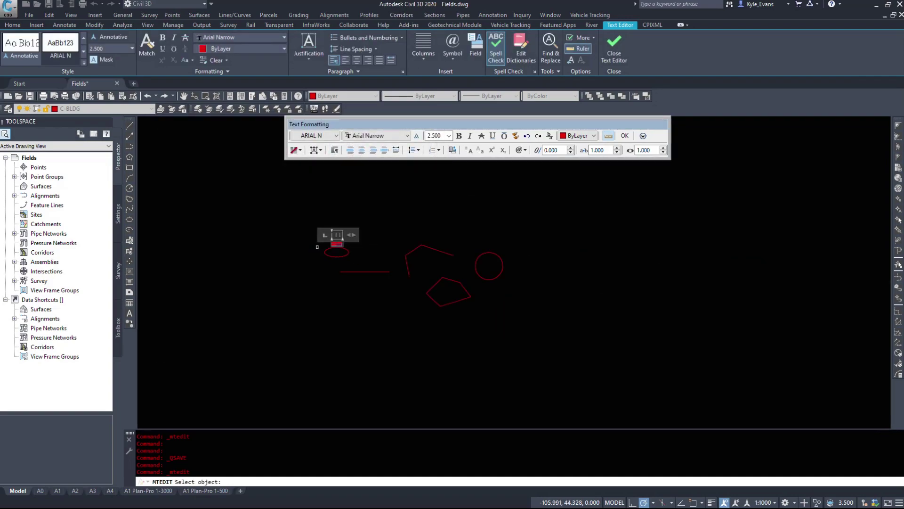
scroll(317, 247, "up", 4)
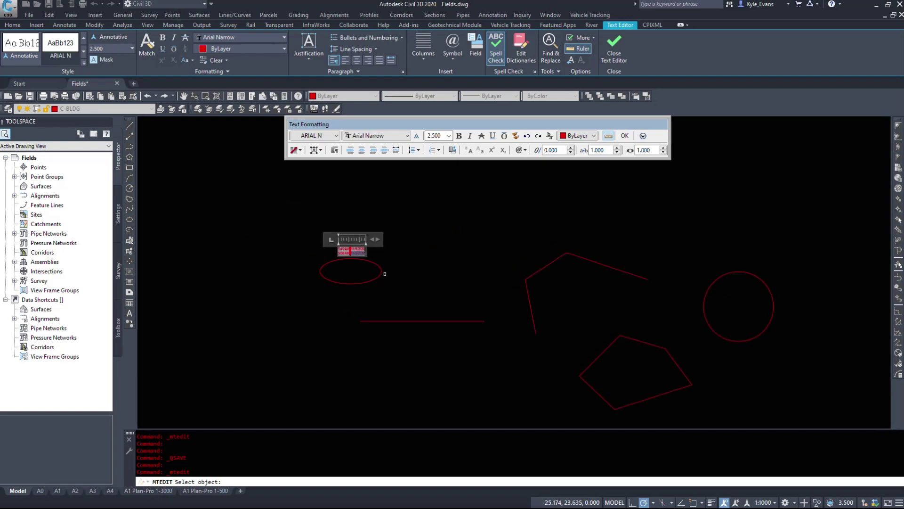
left_click(382, 272)
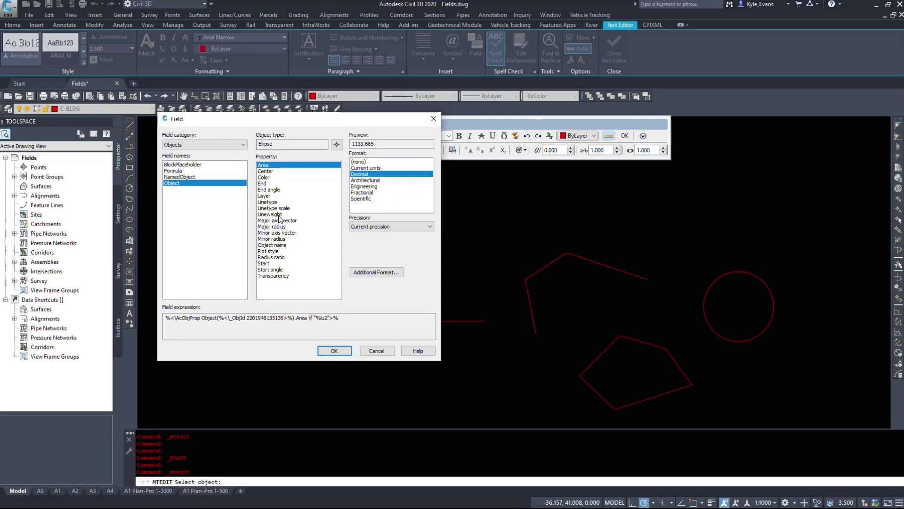
Preview the ellipse's Area, Center, Color, End and End angle properties
left_click(270, 173)
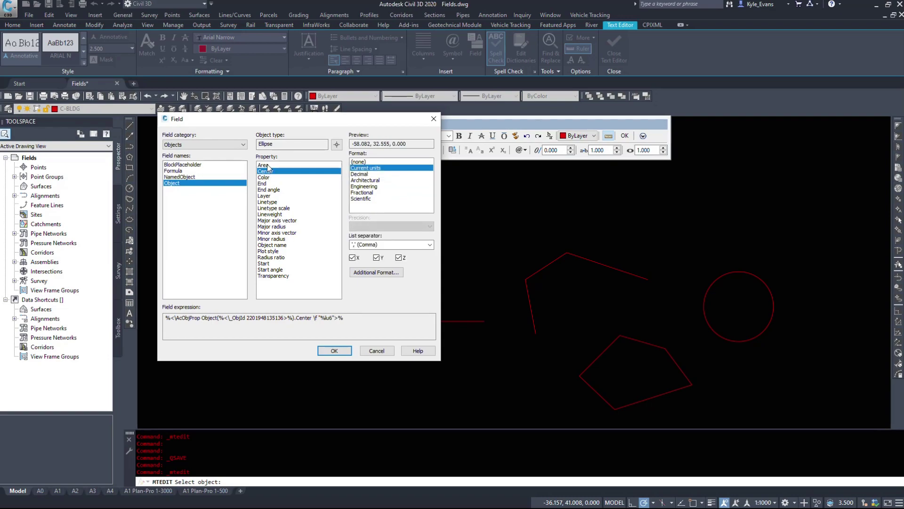
key("Up")
key("Down")
left_click(265, 178)
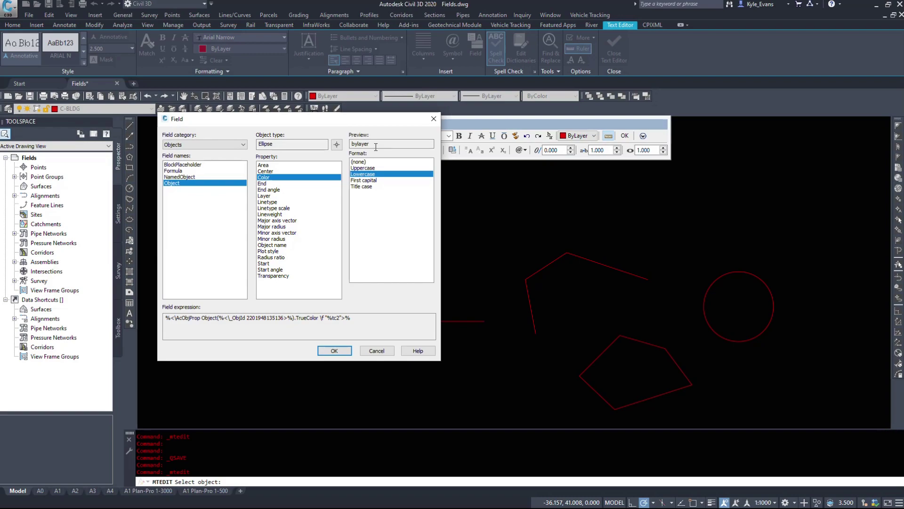
left_click(272, 184)
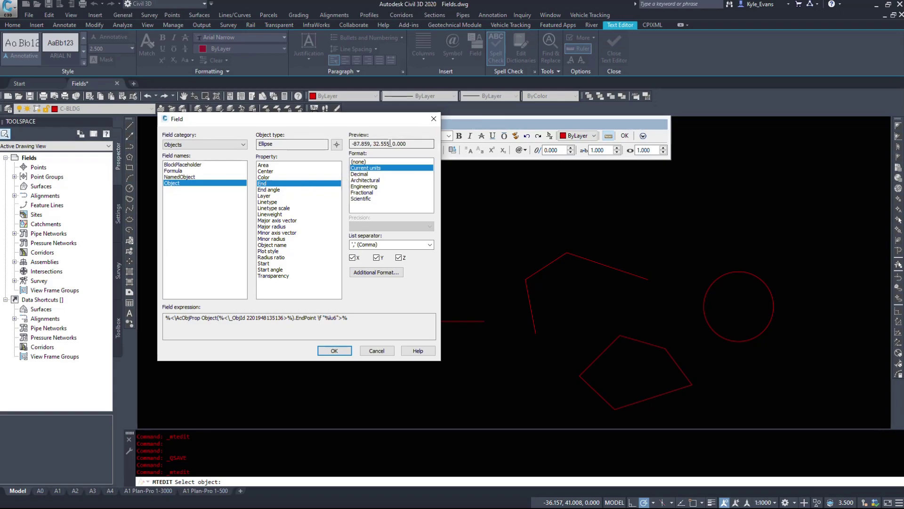
left_click(266, 171)
left_click(266, 190)
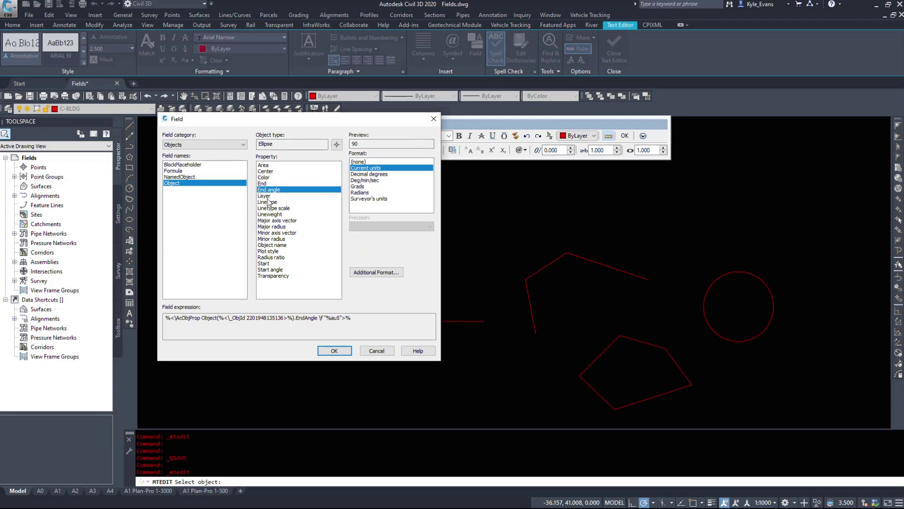
Preview the ellipse's Layer, Linetype, Linetype scale, Lineweight, Minor axis vector, Major radius, Minor radius, Start and Transparency properties
left_click(264, 196)
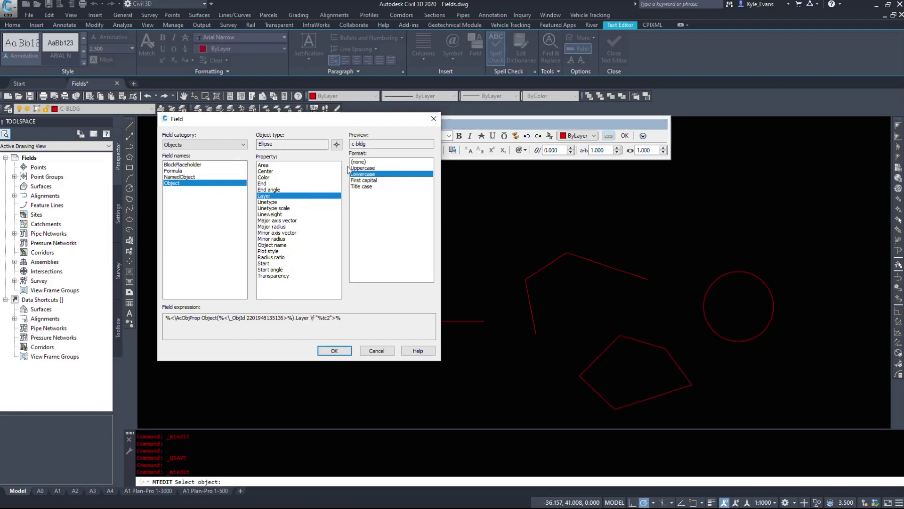
left_click(279, 202)
left_click(278, 208)
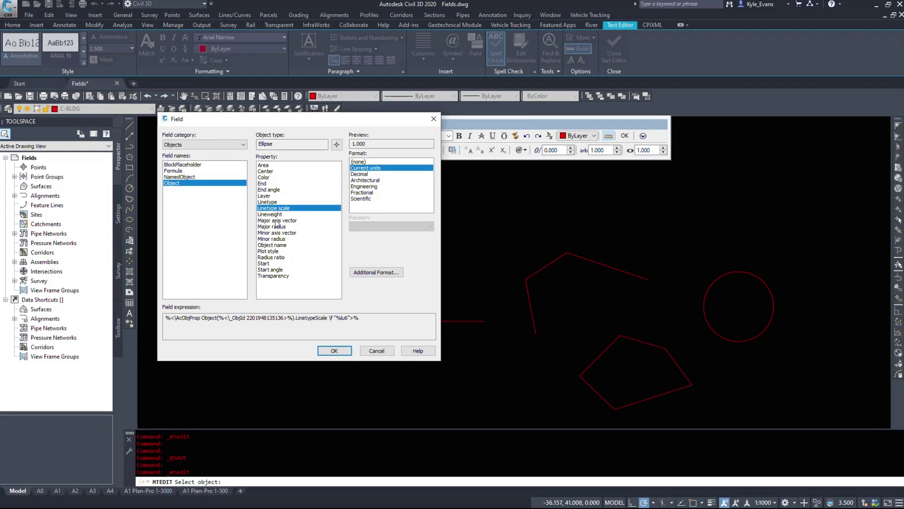
left_click(279, 215)
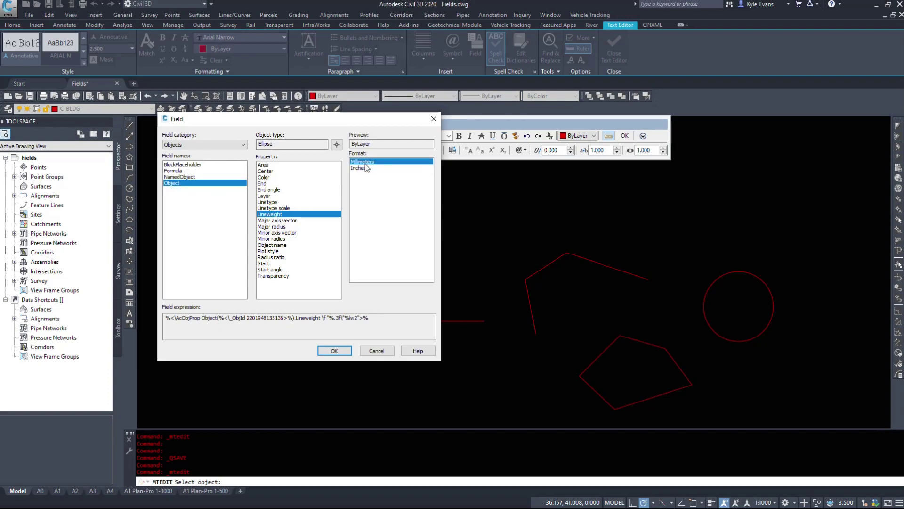
left_click(279, 233)
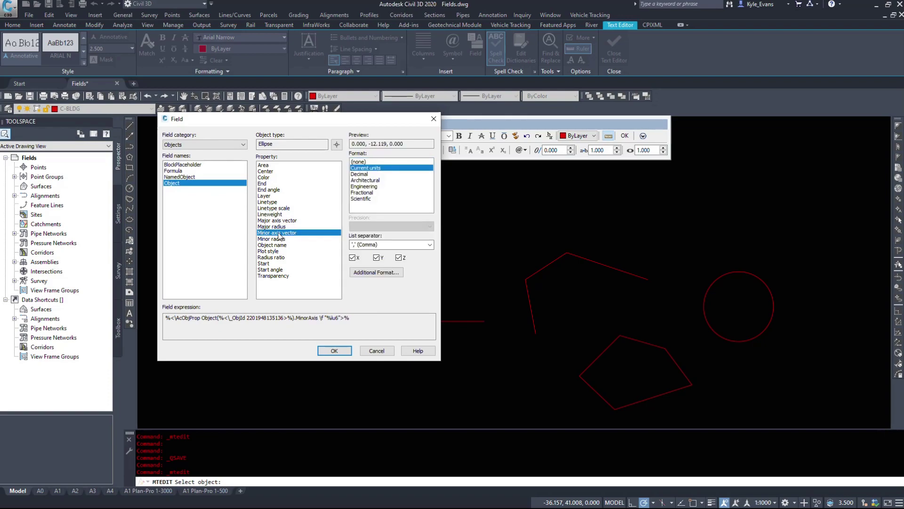
left_click(279, 227)
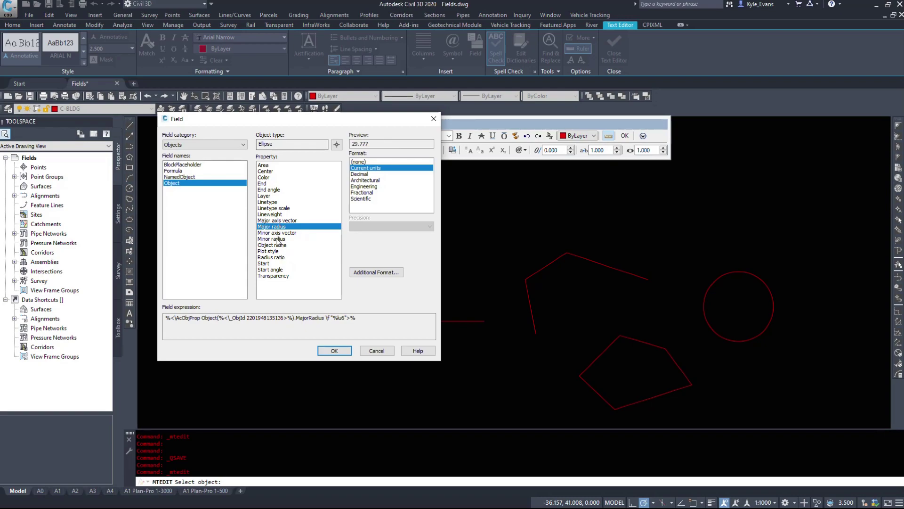
left_click(278, 239)
left_click(269, 263)
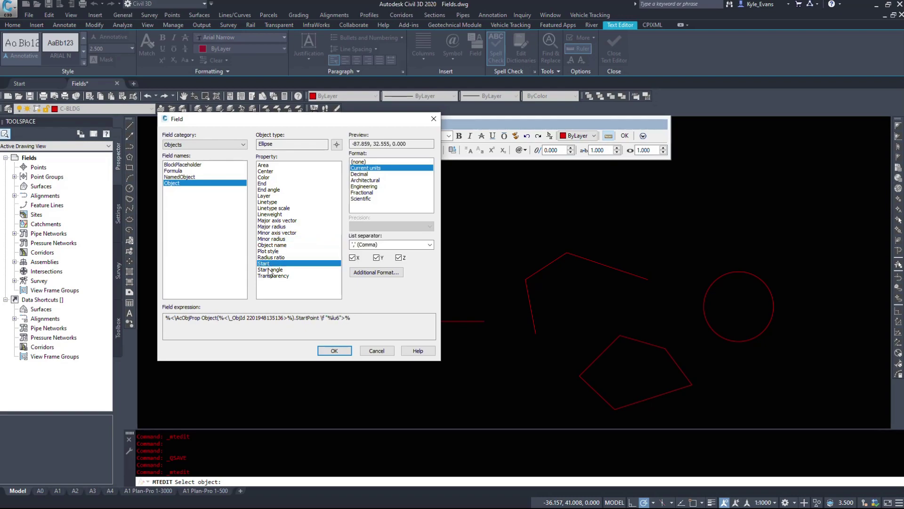
left_click(270, 275)
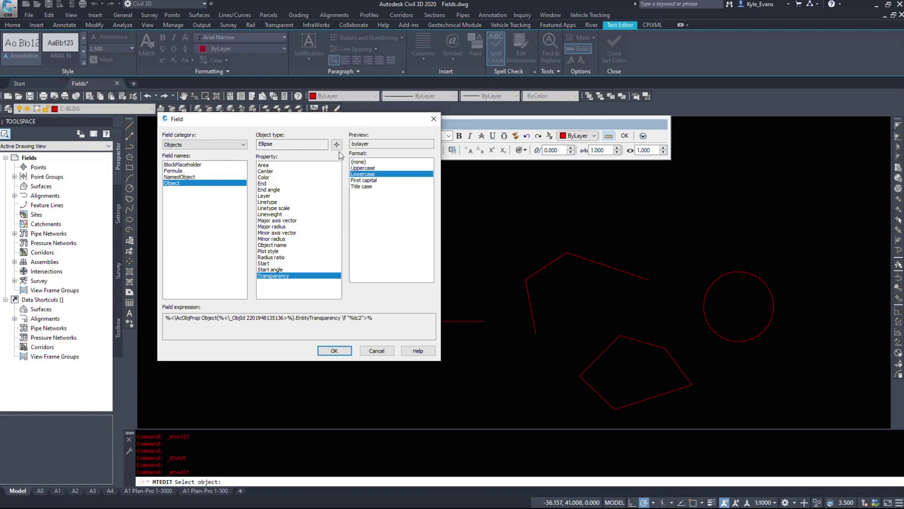
Preview the ellipse's Area property in the Current units, Decimal, Architectural, Engineering, Fractional and Scientific formats
left_click(267, 165)
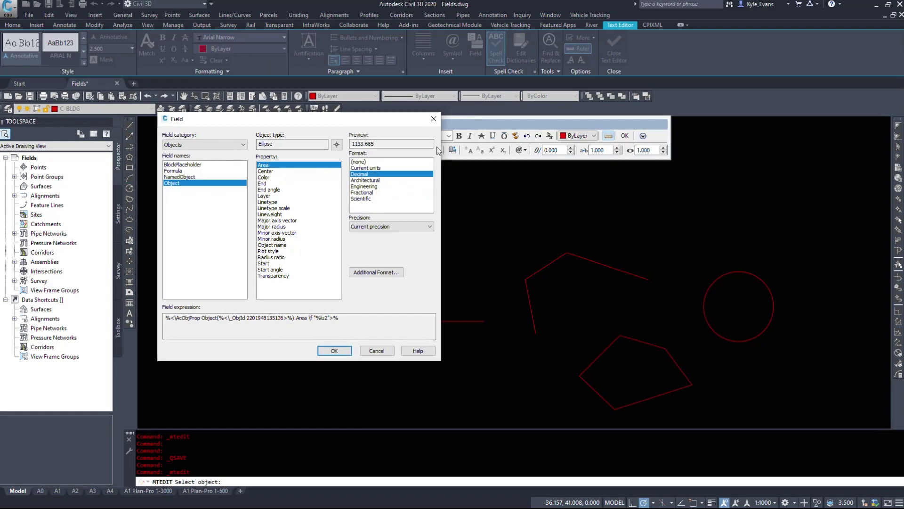
double_click(368, 142)
left_click(366, 168)
left_click(365, 175)
left_click(370, 183)
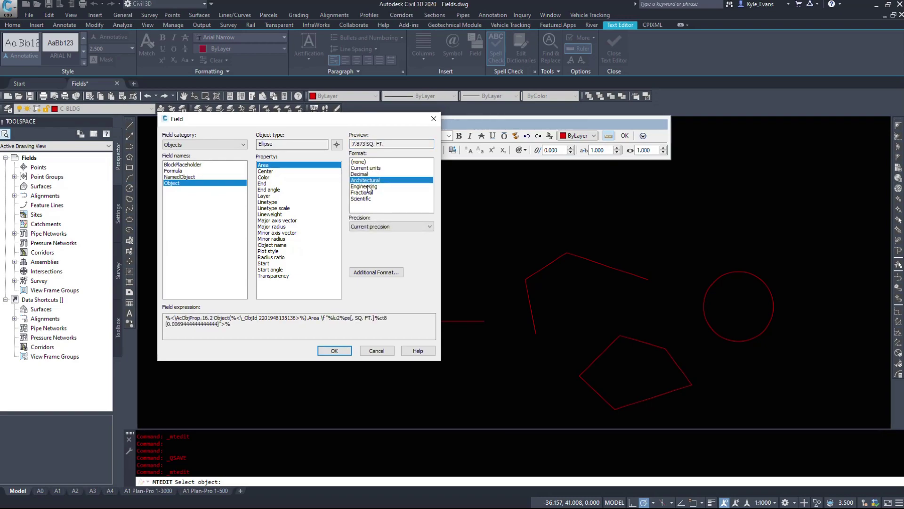
left_click(369, 187)
left_click(366, 193)
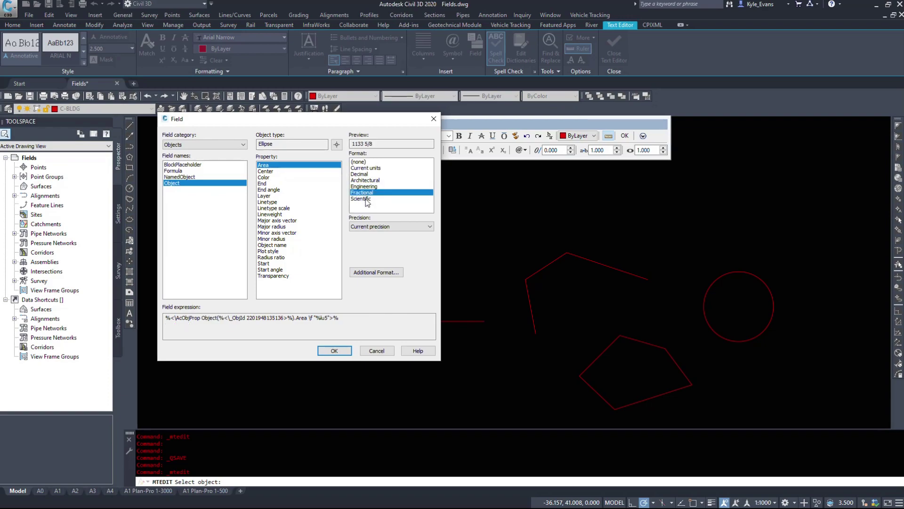
left_click(365, 199)
left_click(366, 173)
left_click(376, 168)
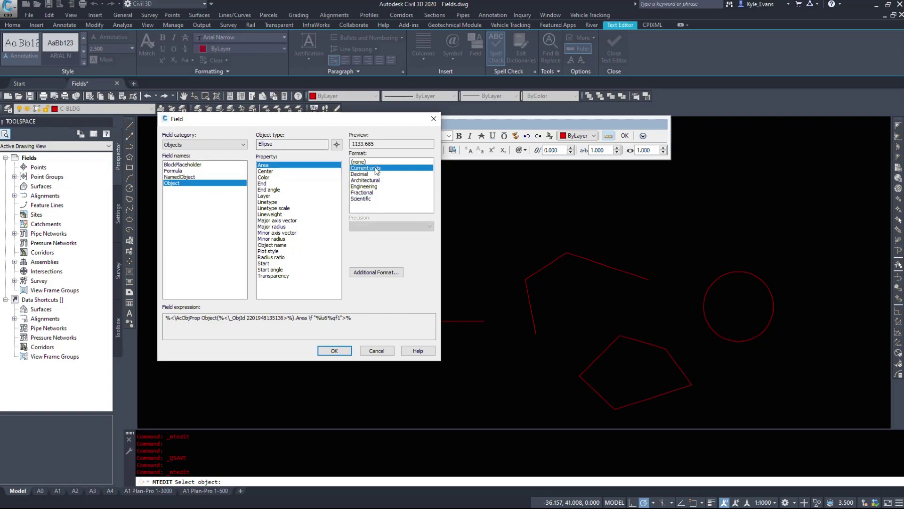
Set the ellipse's Area field to Decimal format with a precision of 0
left_click(367, 174)
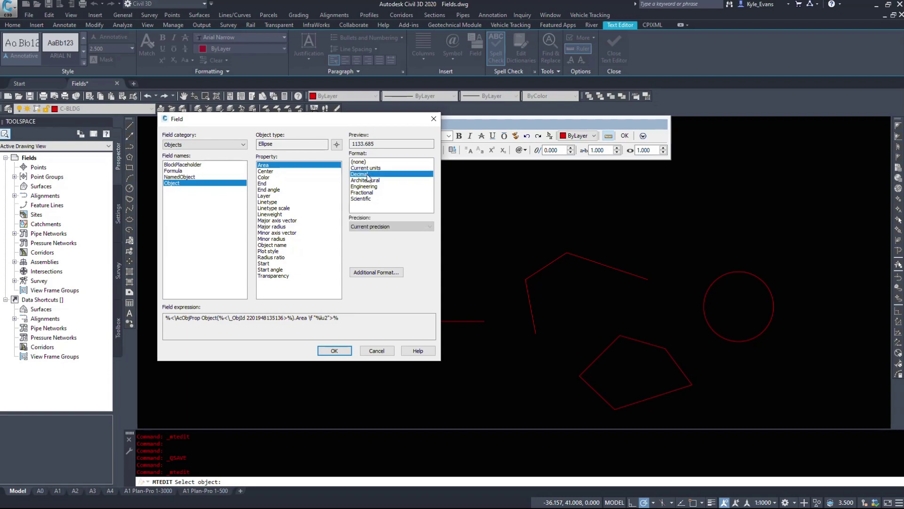
left_click(368, 226)
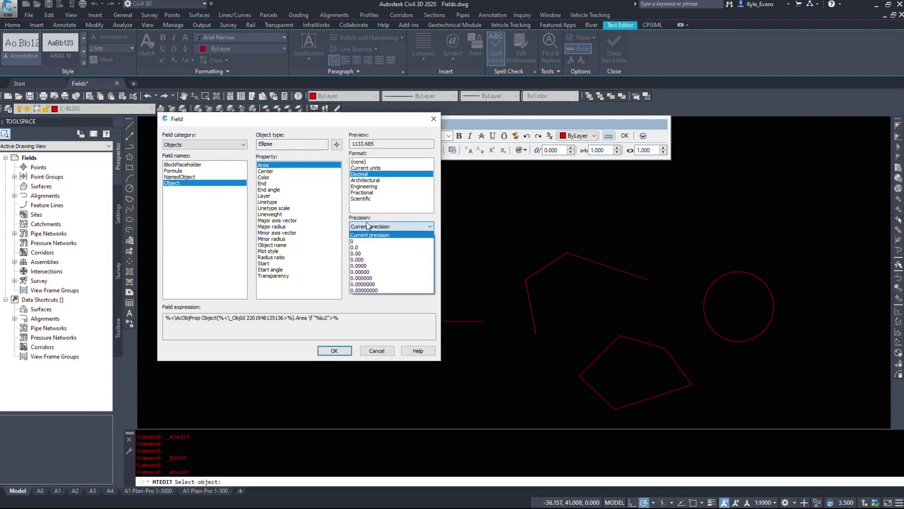
left_click(369, 242)
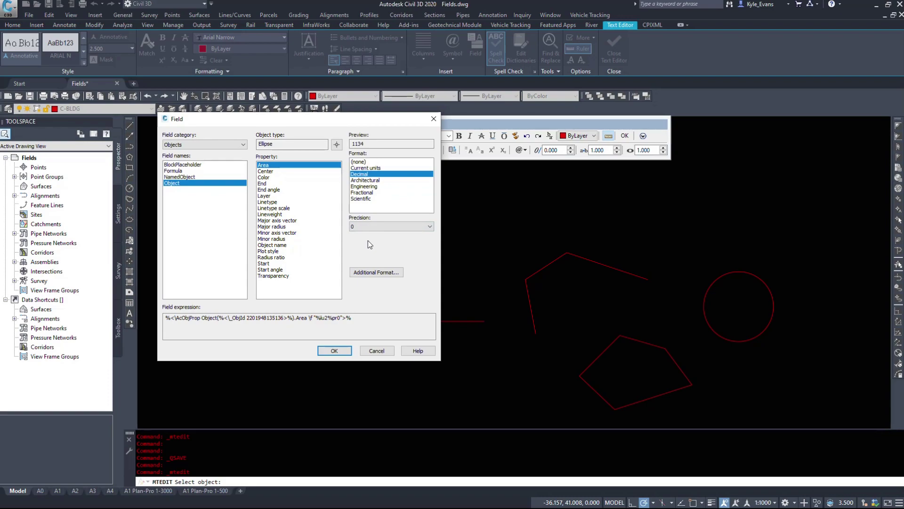
Examine the Area field's additional format options for conversion factor, prefix, suffix, number separators and zero suppression
left_click(379, 273)
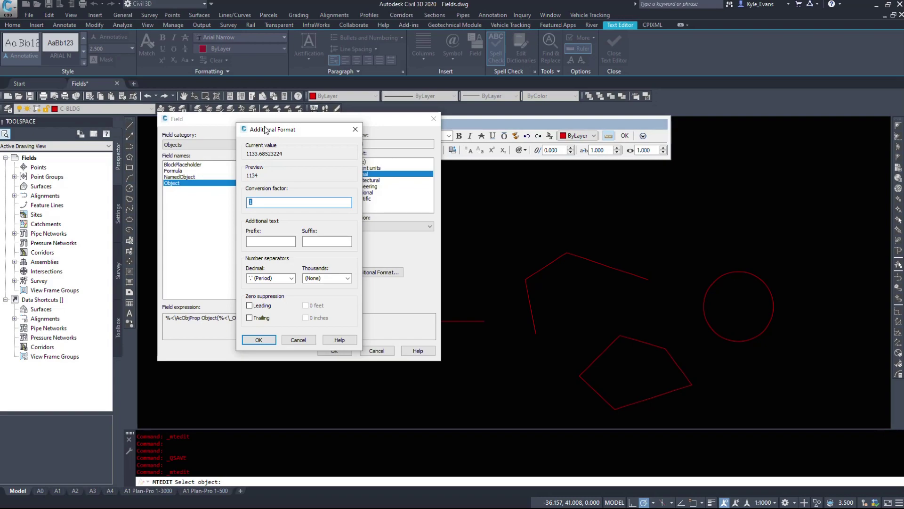
left_click_drag(265, 130, 420, 127)
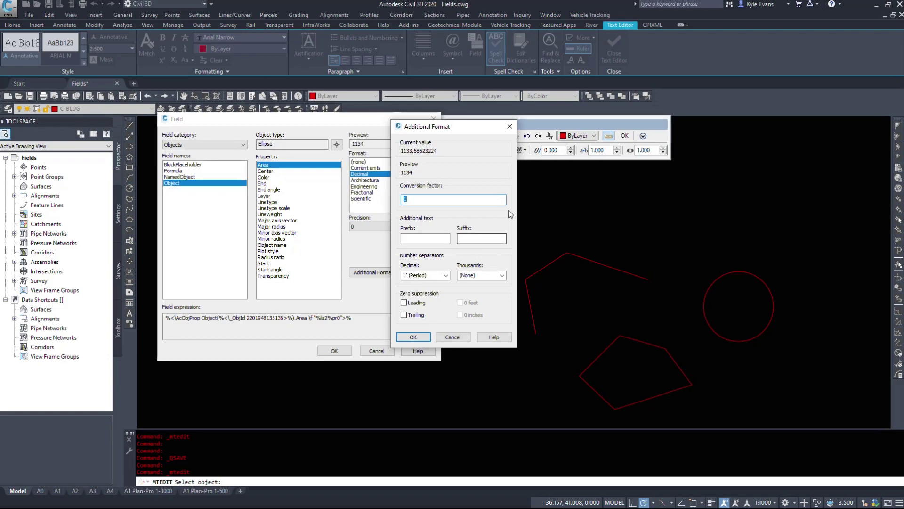
left_click(453, 338)
Insert the ellipse's Area field into the multiline text and delete the time and date fields before it
left_click(391, 144)
left_click(334, 350)
scroll(365, 250, "up", 5)
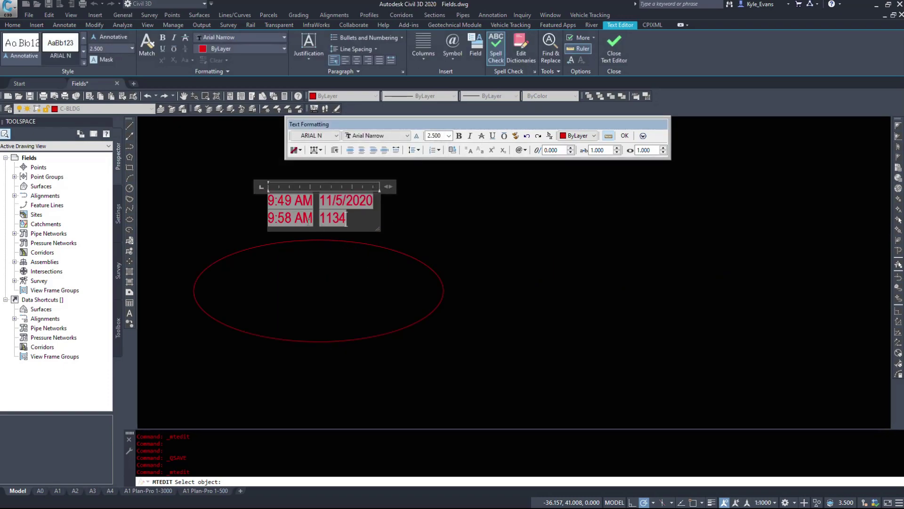
key("BackSpace")
key("BackSpace")
key("BackSpace")
key("BackSpace")
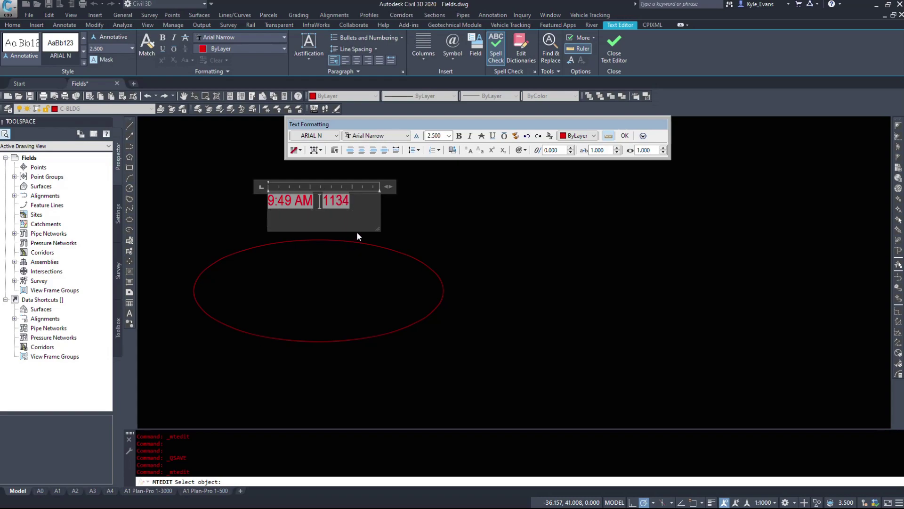
key("BackSpace")
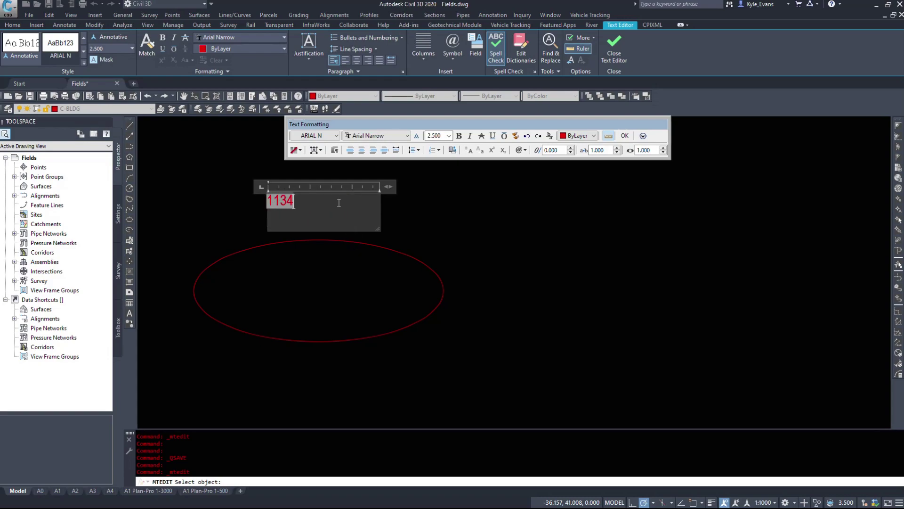
Add the unit m with a Squared symbol after the area field and finish editing the text
type("m")
left_click(642, 137)
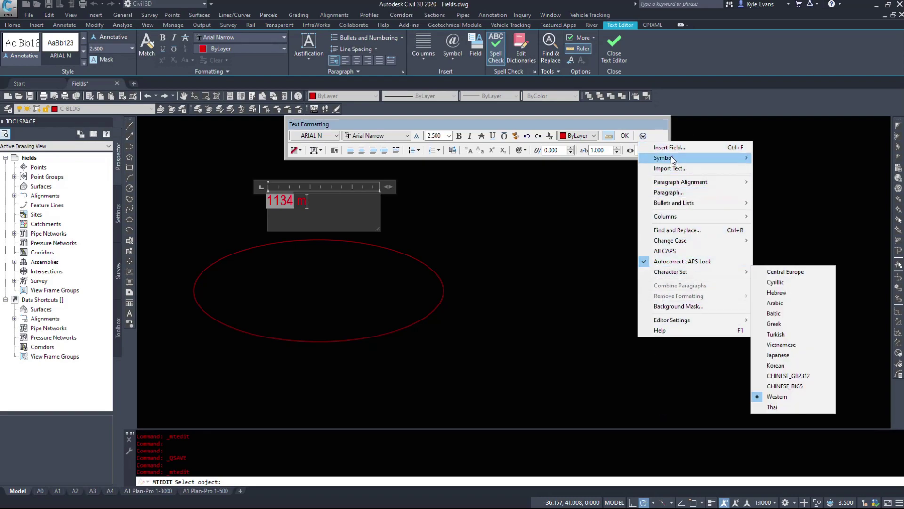
mouse_move(672, 157)
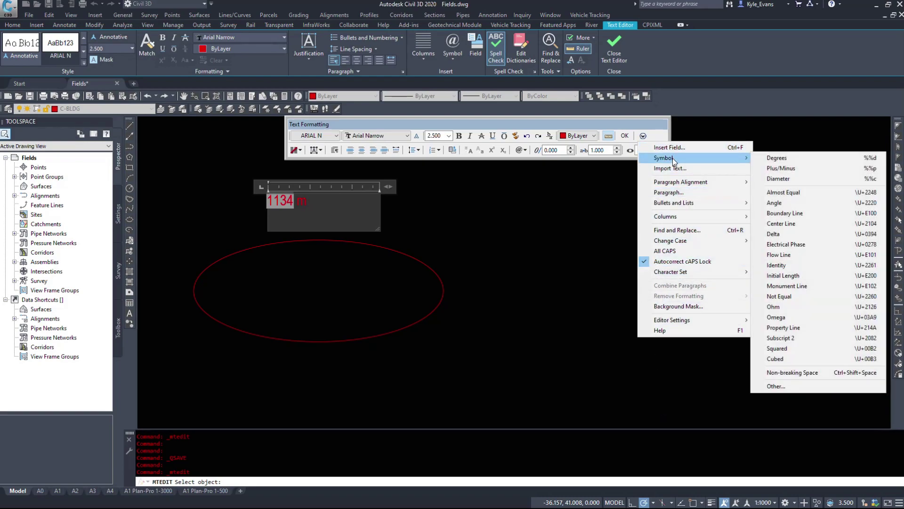
left_click(805, 350)
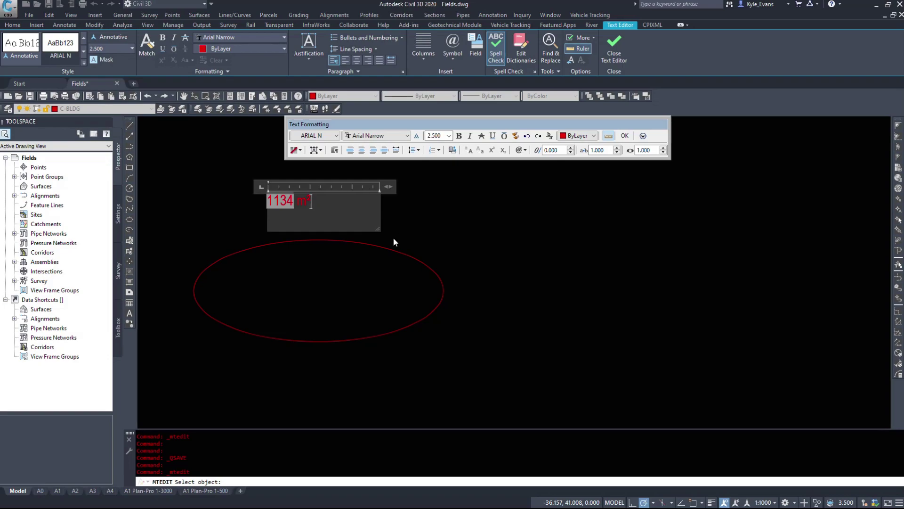
left_click(490, 230)
Move the area text from above the ellipse to inside it
left_click(265, 212)
left_click(299, 218)
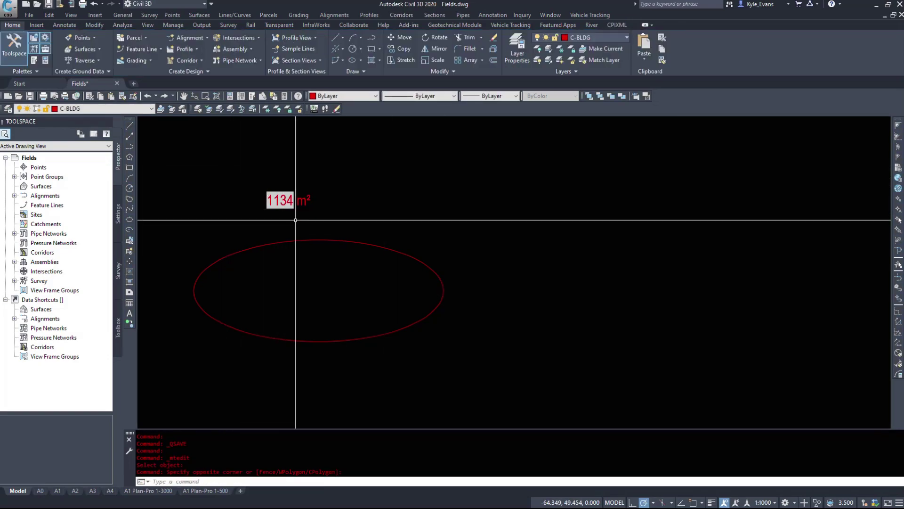
left_click(268, 195)
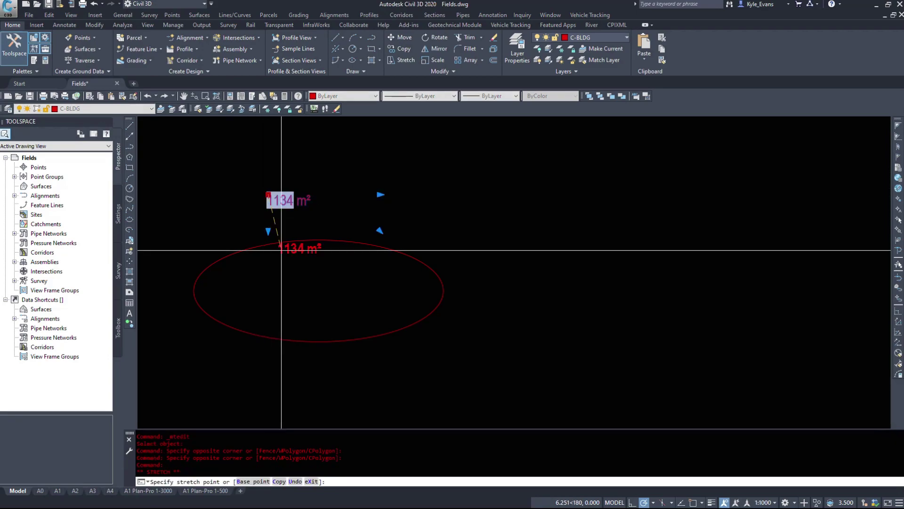
left_click(287, 288)
key("Escape")
Add the label "AREA =" in front of the area field inside the ellipse
double_click(296, 294)
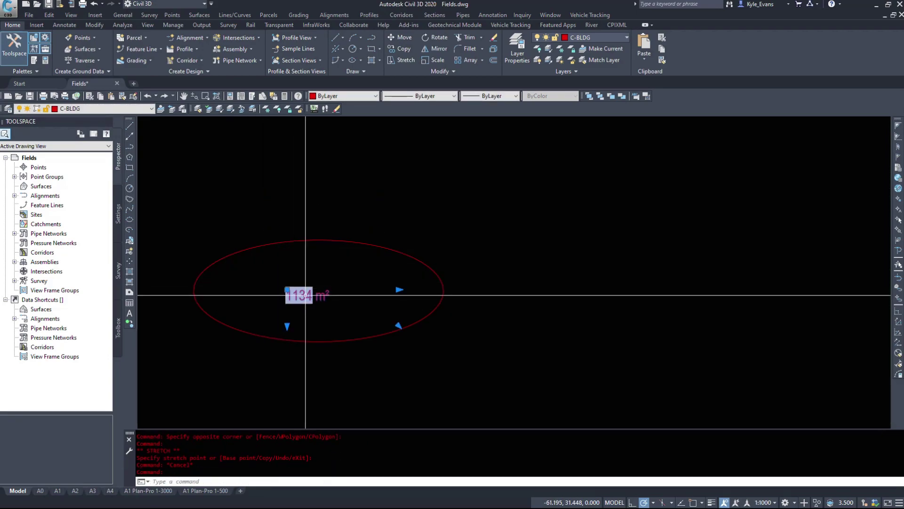
type("AREA =")
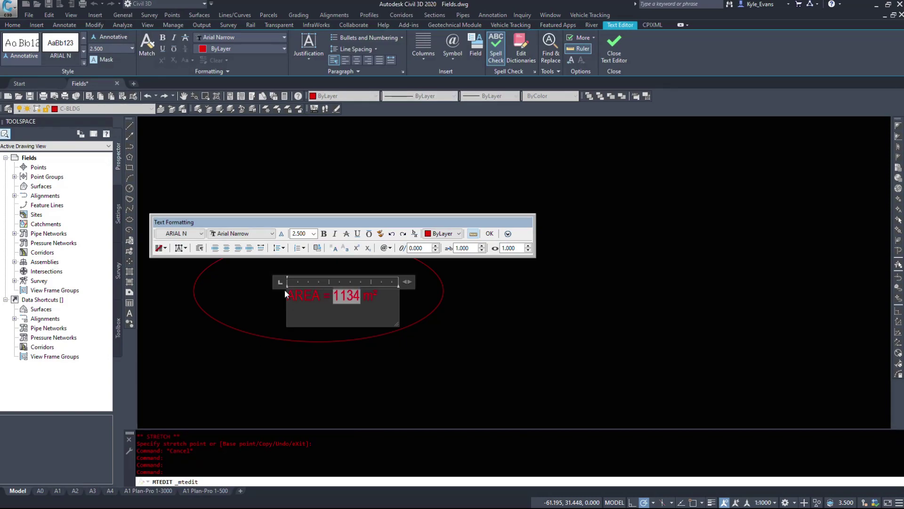
left_click(561, 334)
Shift the area label slightly up and to the left to centre it within the ellipse
left_click(343, 315)
left_click(332, 295)
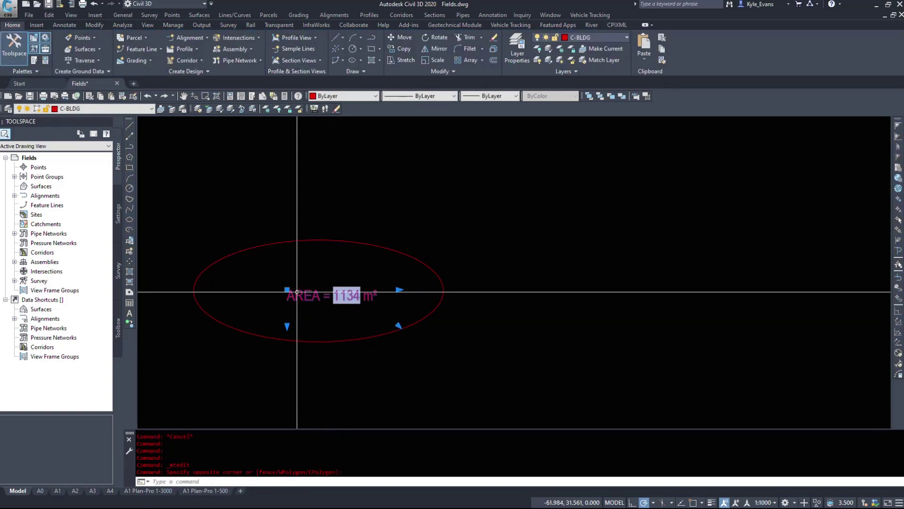
left_click(286, 289)
left_click(282, 283)
left_click(301, 253)
key("Escape")
Stretch the ellipse taller from its upper quadrant point and regenerate the drawing with REA to update the area field
left_click(317, 261)
left_click(247, 192)
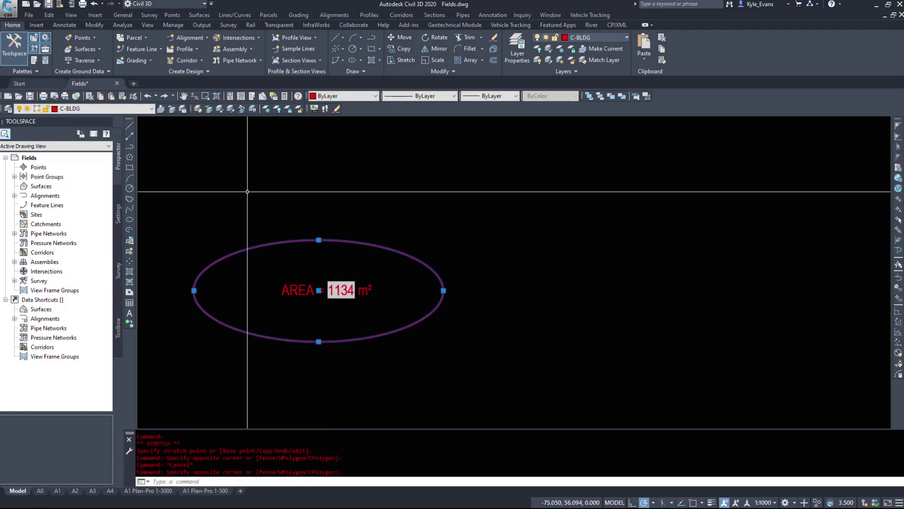
left_click(319, 240)
key("Escape")
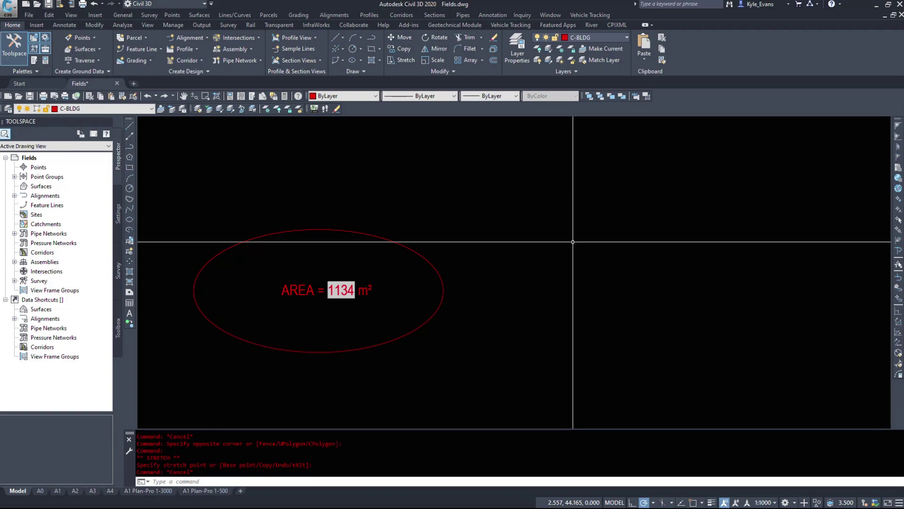
type("rea")
key("Return")
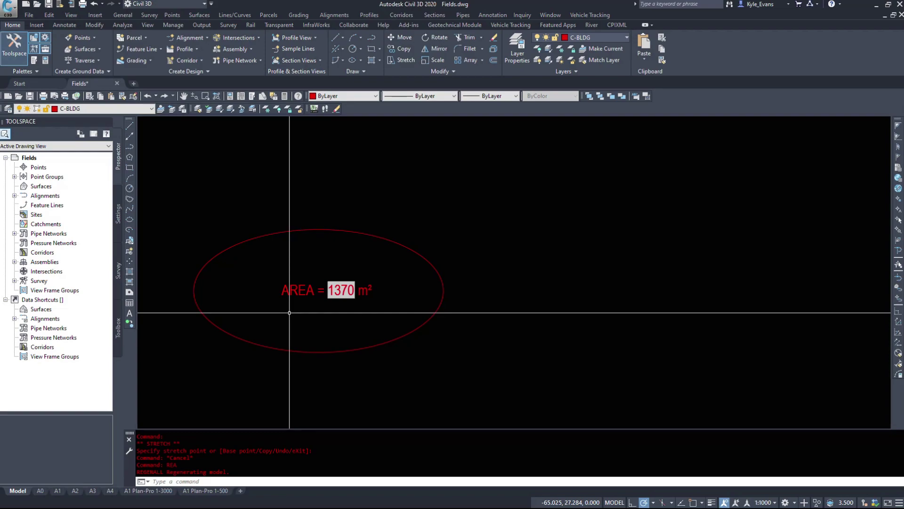
Create multiline text reading "LENGTH =" just above the middle of the horizontal line
scroll(289, 313, "down", 3)
mouse_move(545, 394)
middle_mouse_down()
mouse_move(491, 279)
mouse_move(470, 262)
middle_mouse_up()
scroll(443, 289, "up", 2)
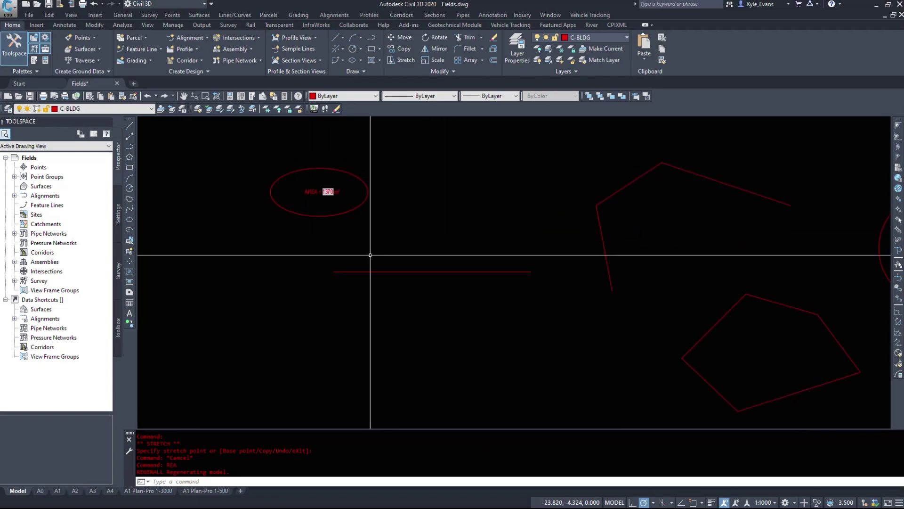
scroll(284, 203, "up", 4)
left_click(284, 203)
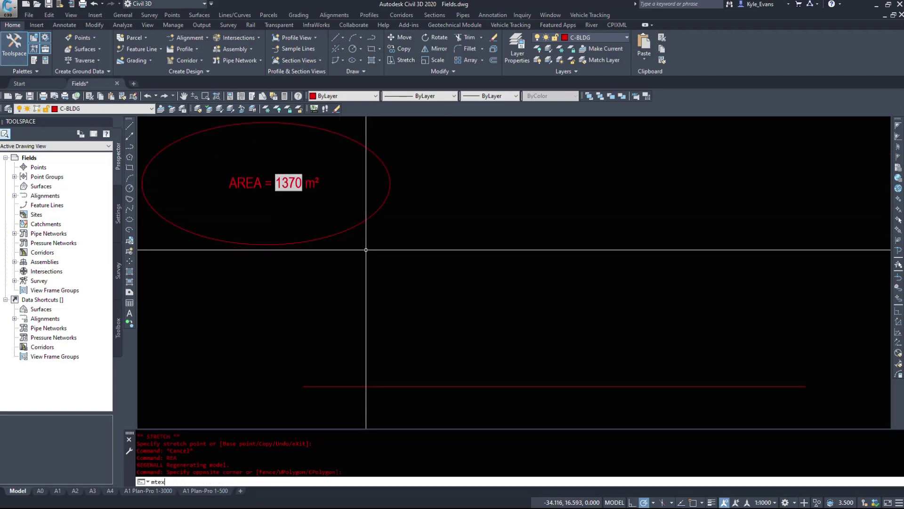
type("t")
key("Return")
middle_click_drag(366, 252, 261, 193)
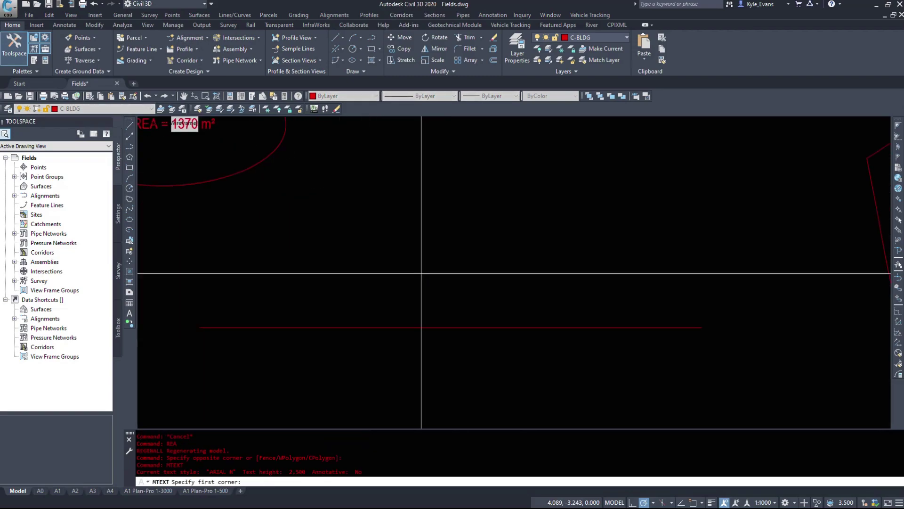
left_click(404, 311)
left_click(511, 324)
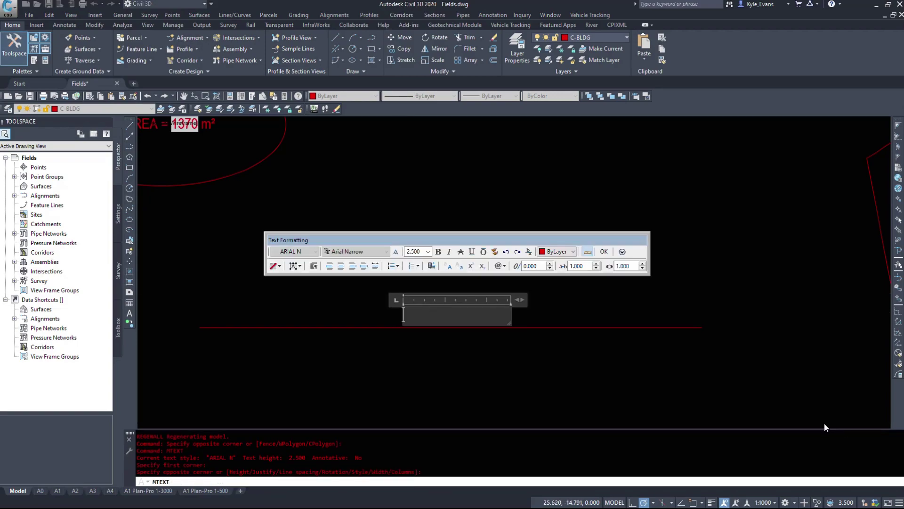
type("LENGTH =")
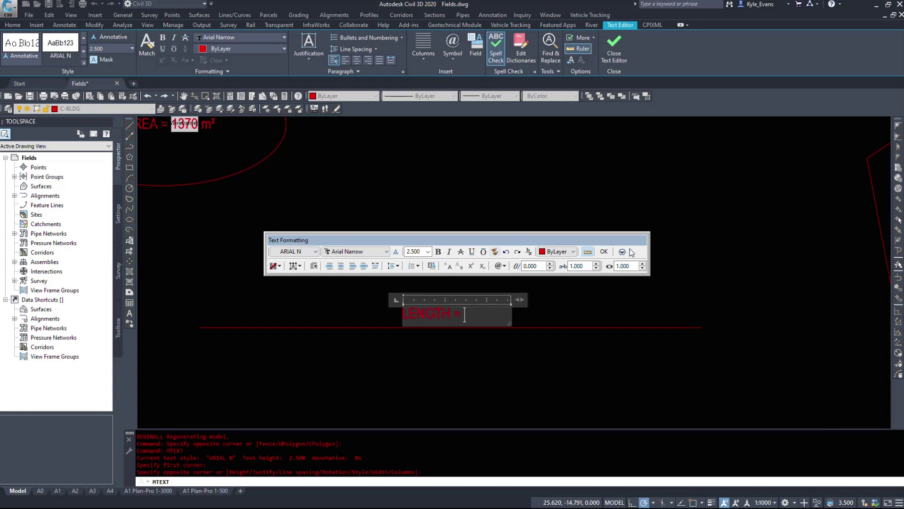
Start inserting an Object field after "LENGTH =" and select the horizontal line as its source object
right_click(488, 319)
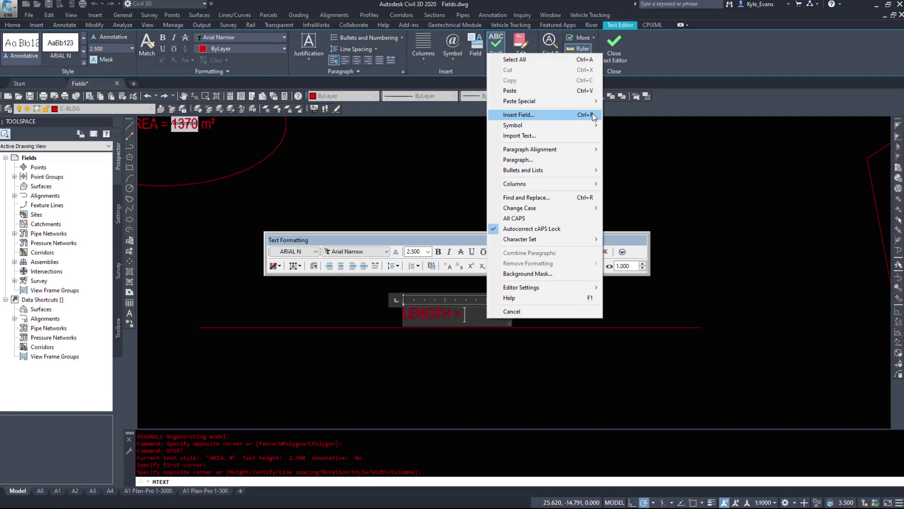
left_click(547, 117)
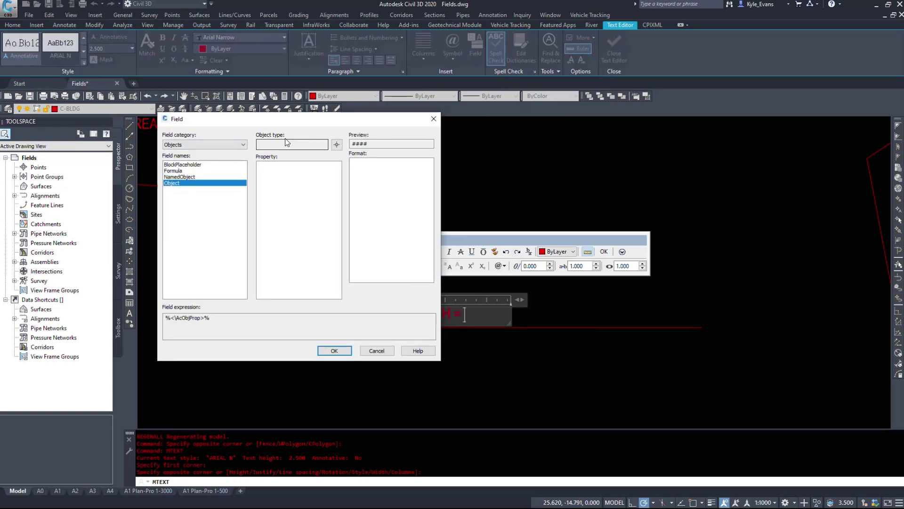
left_click(336, 145)
left_click(555, 327)
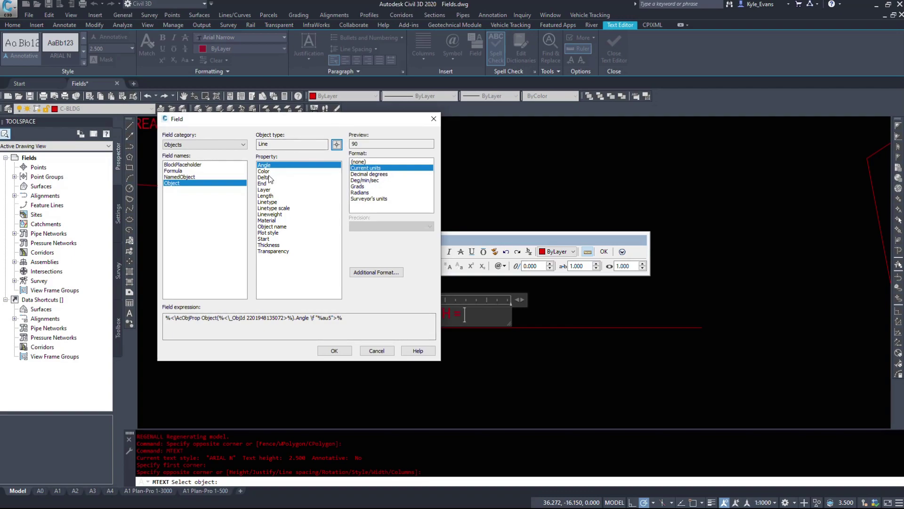
Preview the line's Delta, End, Layer and Start properties
left_click(264, 177)
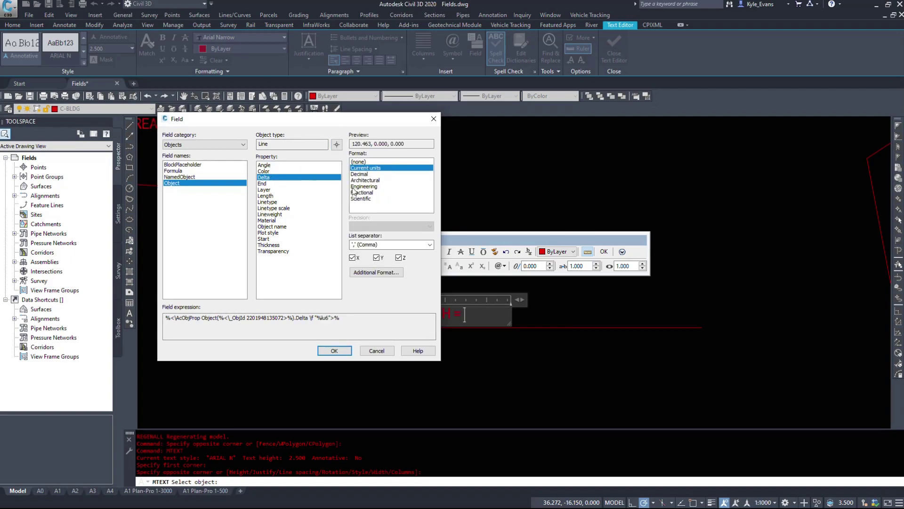
left_click(267, 184)
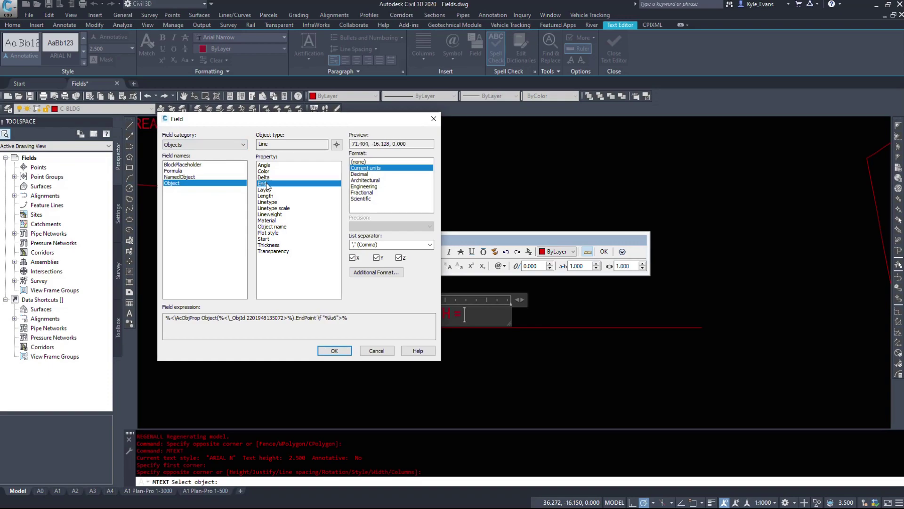
left_click(266, 189)
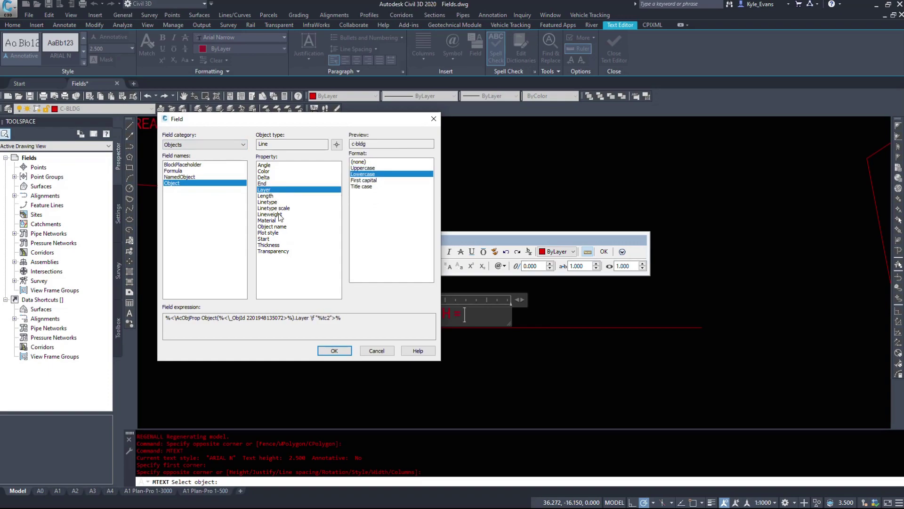
left_click(277, 239)
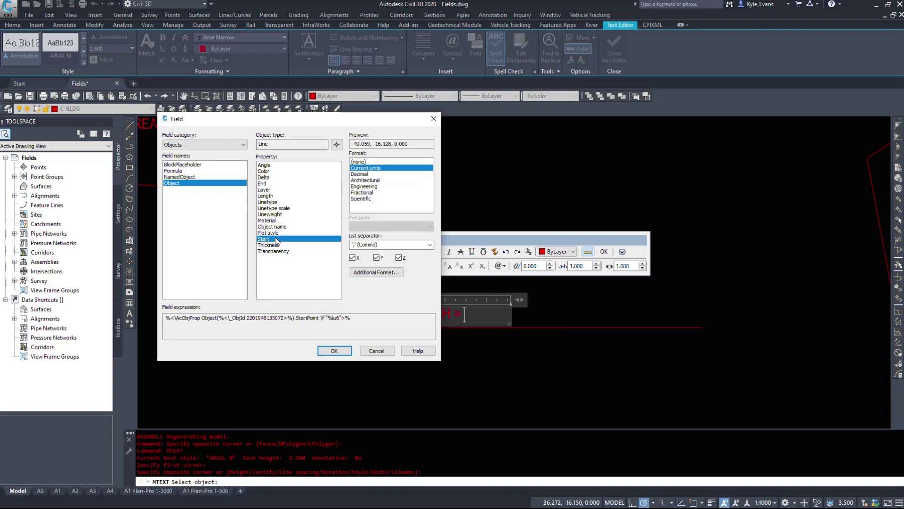
Insert the line's Length field after "LENGTH =", add the suffix "m", widen the text to fit one line and finish editing
left_click(277, 245)
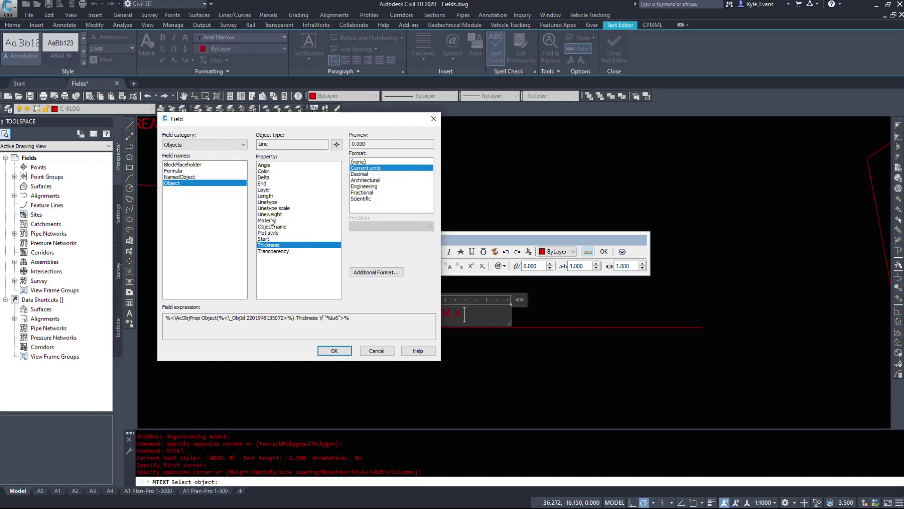
left_click(266, 196)
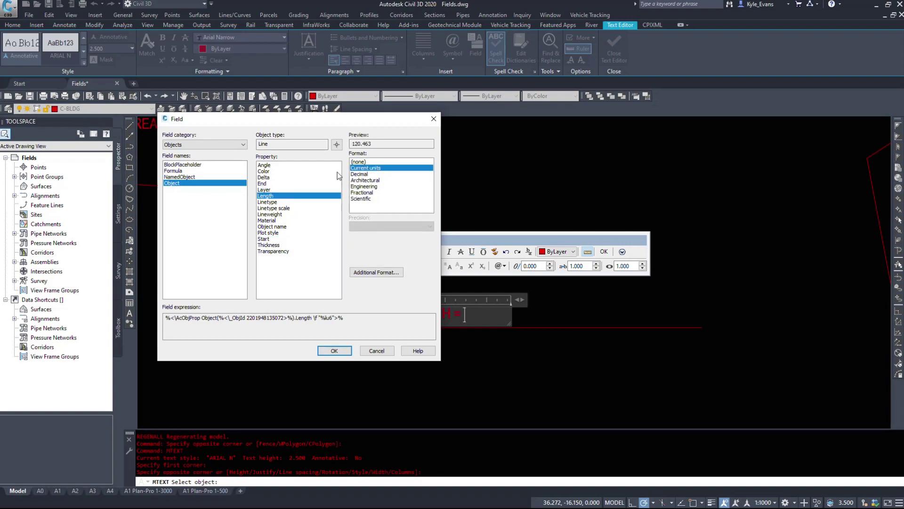
left_click(335, 351)
type("m")
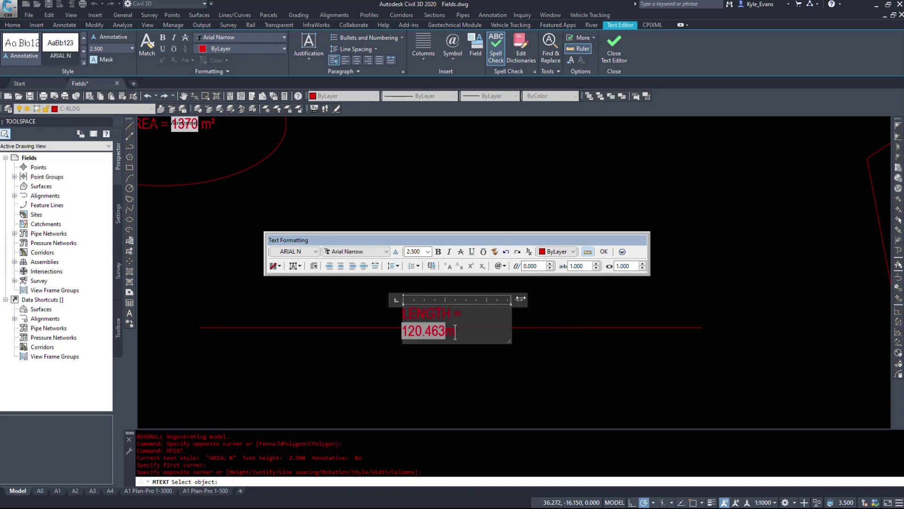
left_click_drag(520, 300, 146, 278)
left_click(457, 357)
Shorten the horizontal line from its right endpoint to about 116.3 m and regenerate the drawing with REA to update the length field
middle_click_drag(456, 357, 451, 287)
left_click(705, 273)
left_click(653, 218)
left_click(691, 258)
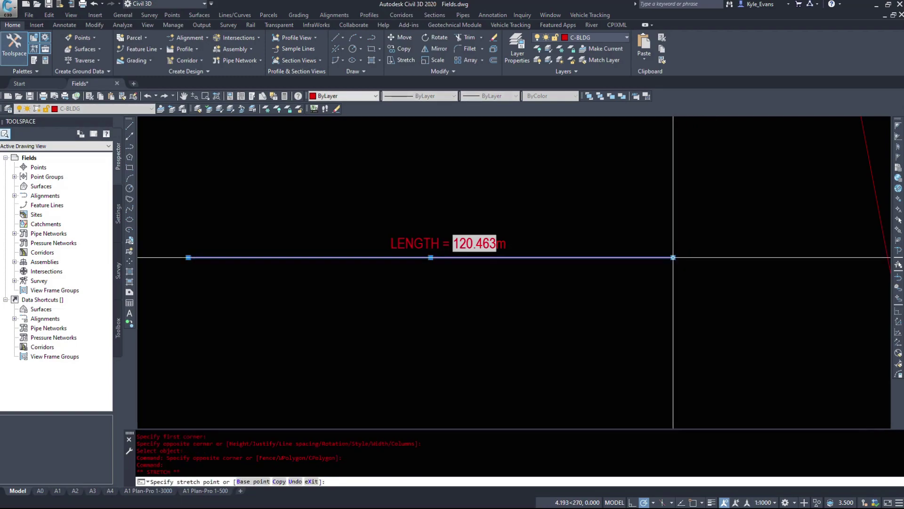
key("Escape")
type("rea")
key("Return")
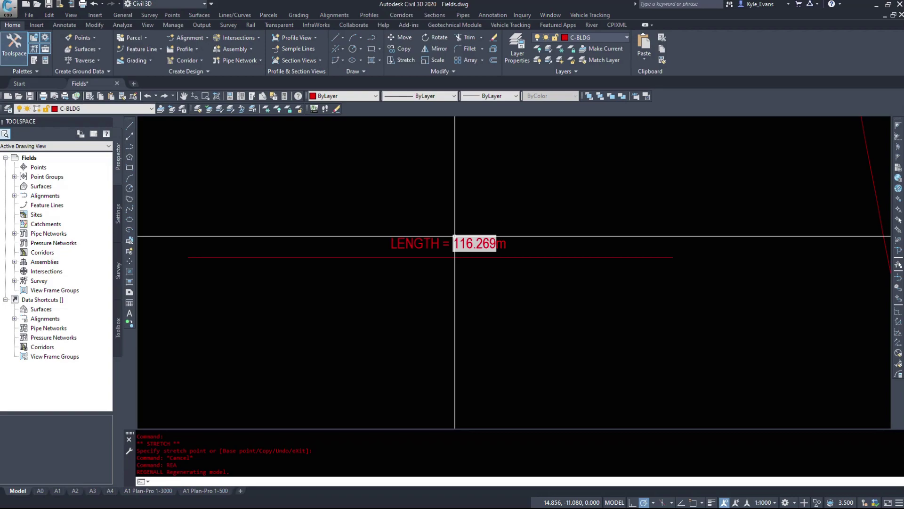
Copy the length label from the horizontal line to inside the open polyline
scroll(408, 187, "down", 5)
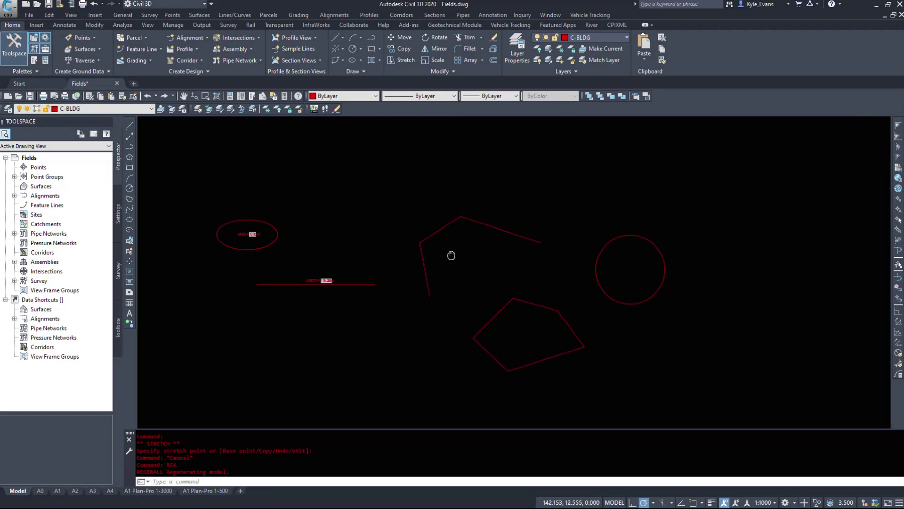
key("Escape")
scroll(372, 271, "up", 3)
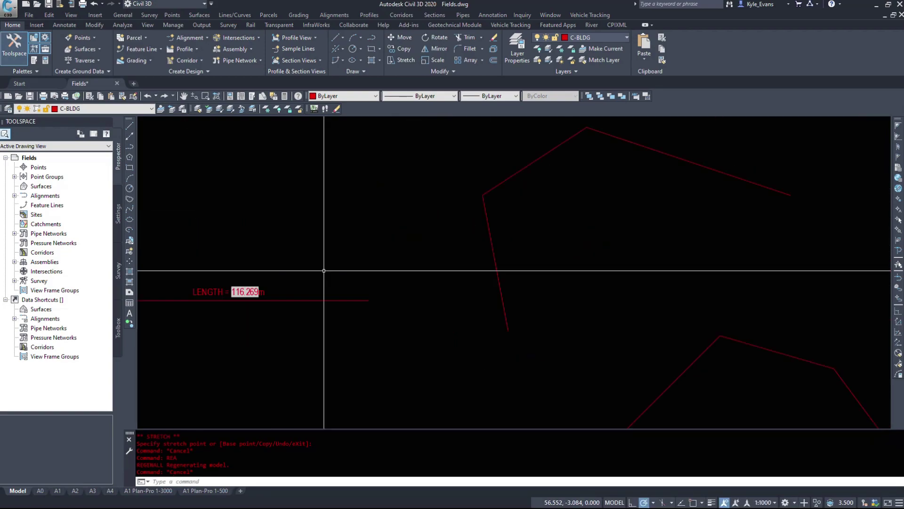
left_click(188, 285)
left_click(203, 299)
type("cp")
key("Return")
left_click(206, 288)
left_click(597, 222)
key("F1")
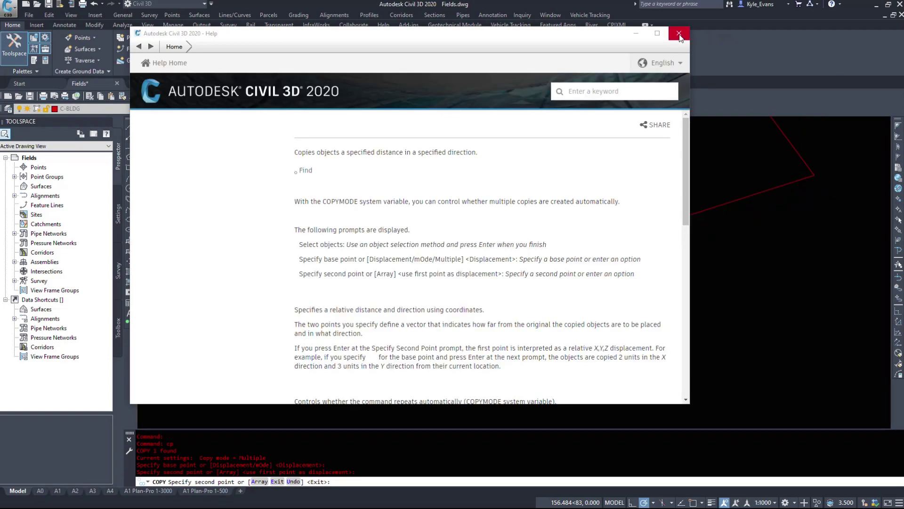
left_click(679, 33)
key("Escape")
scroll(625, 284, "down", 5)
scroll(466, 283, "up", 5)
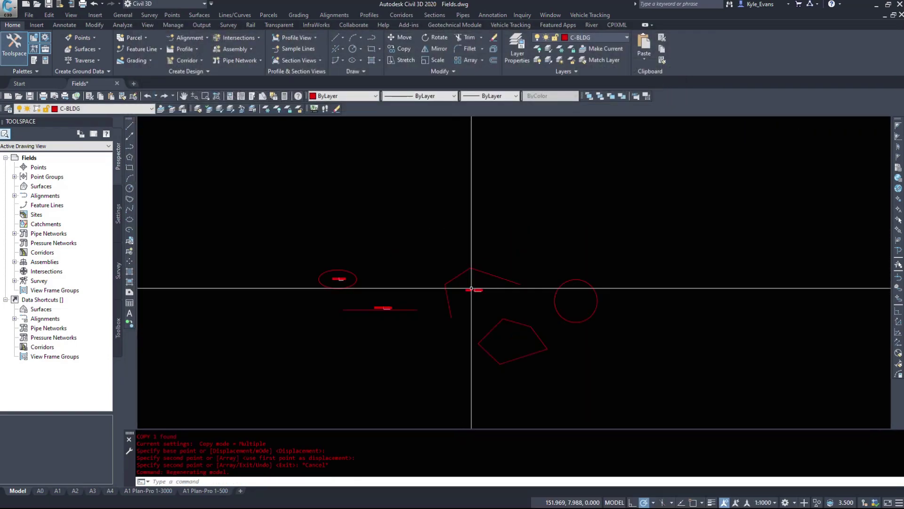
Erase the copied length label inside the open polyline
right_click(462, 295)
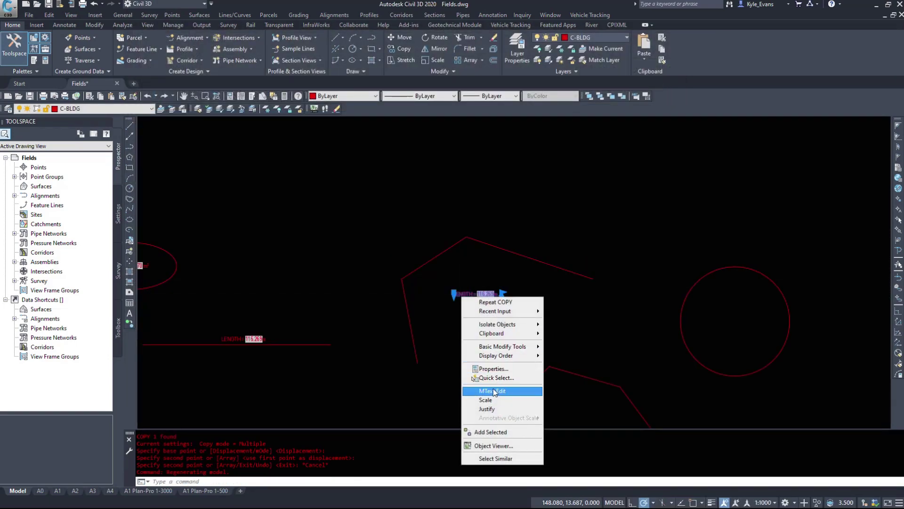
key("Escape")
key("Delete")
type("mtext")
key("Return")
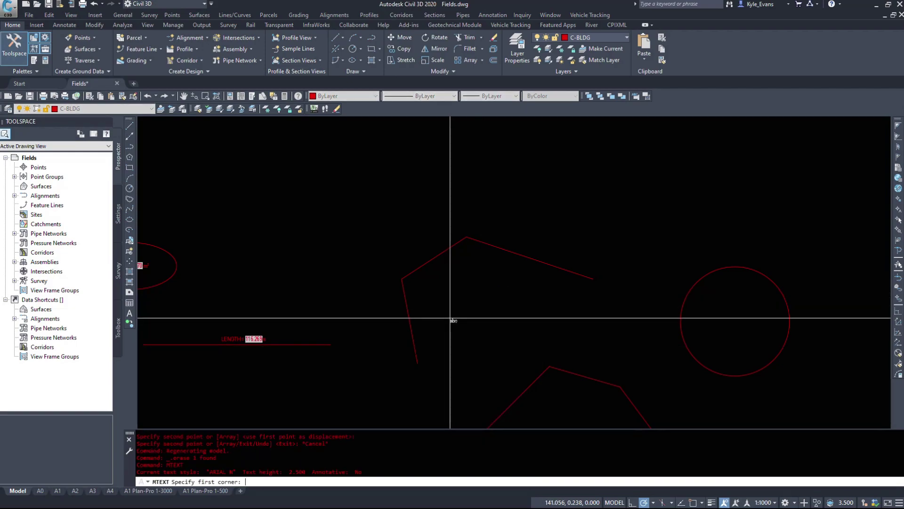
left_click(450, 275)
left_click(495, 285)
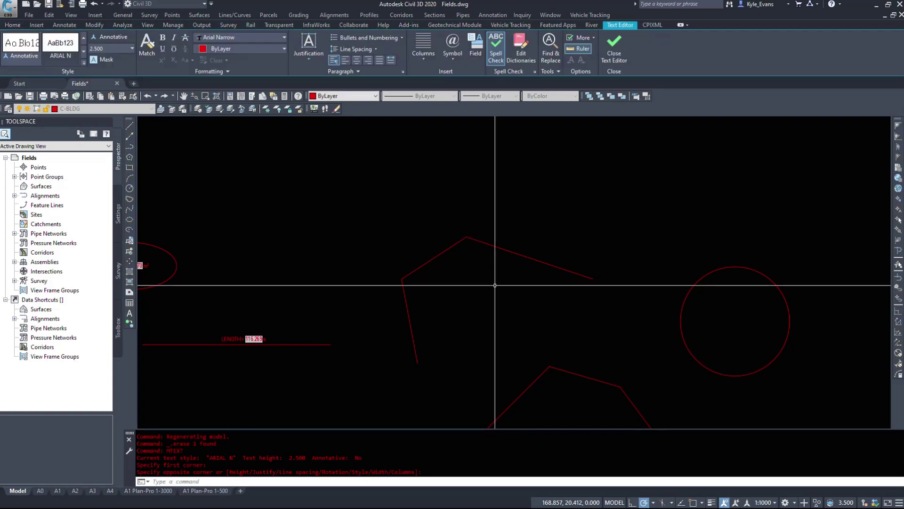
left_click(460, 313)
Start a field in new multiline text inside the open polyline and examine the DieselExpression, LispVariable and SystemVariable fields under Other
key("Return")
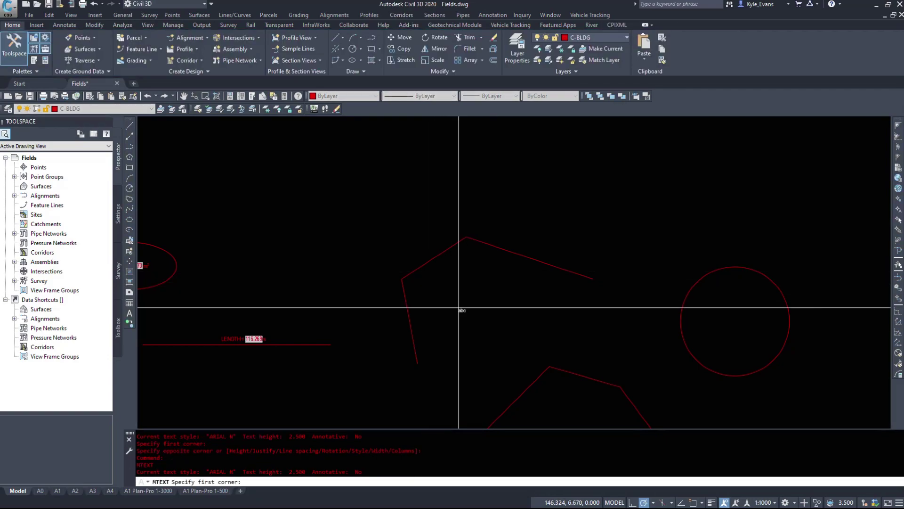
left_click(452, 268)
left_click(502, 282)
right_click(480, 274)
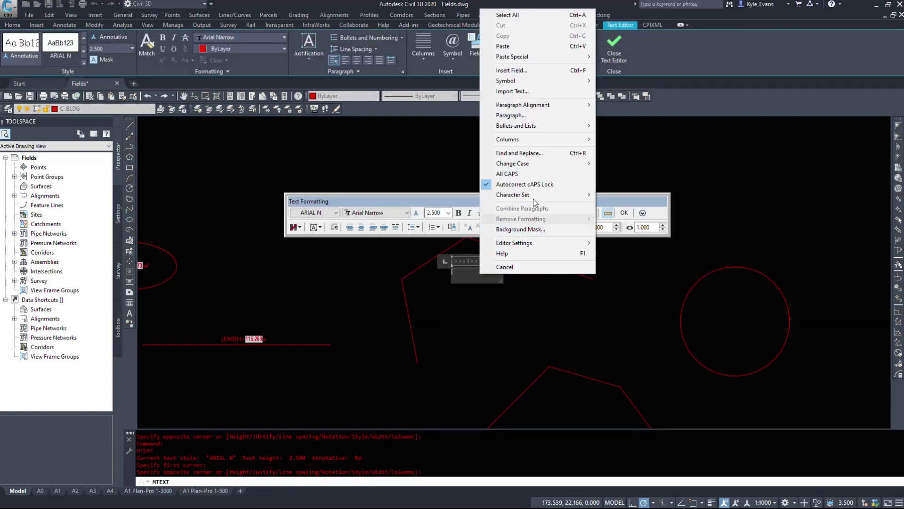
left_click(542, 72)
left_click(202, 145)
left_click(189, 196)
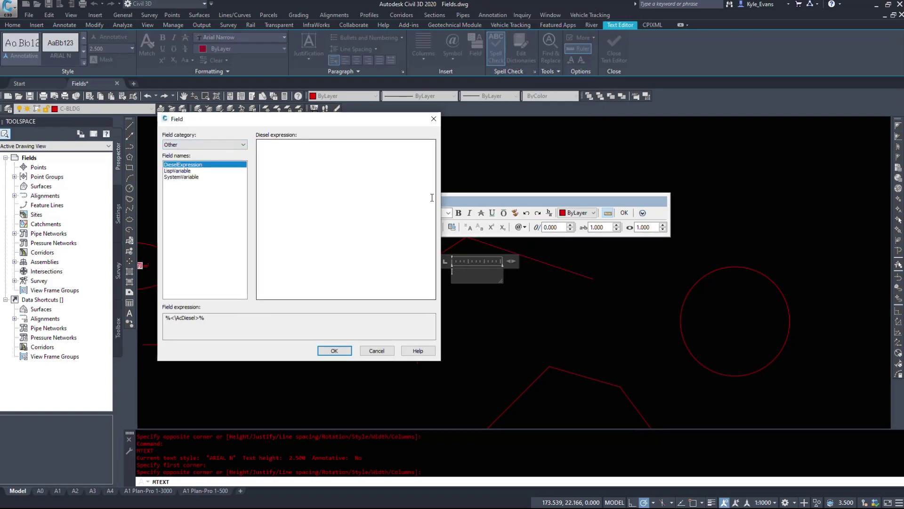
left_click(184, 170)
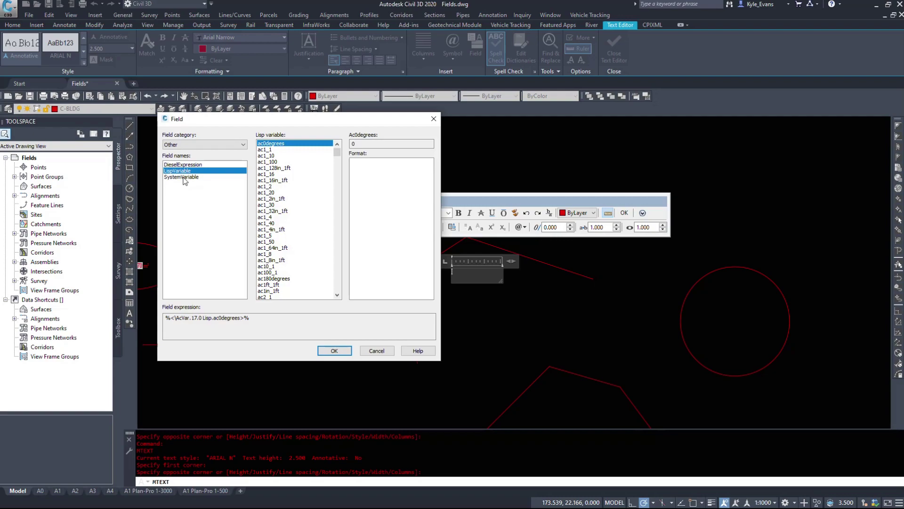
left_click(185, 177)
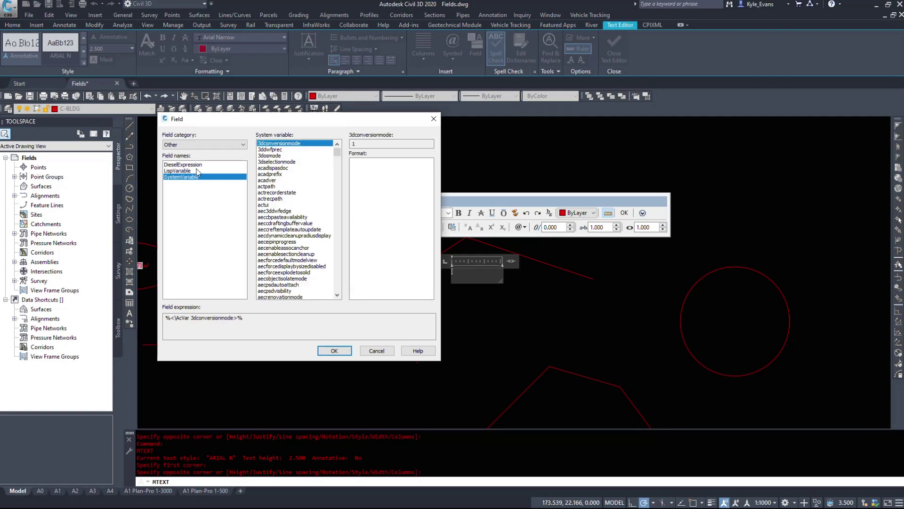
scroll(295, 263, "down", 7)
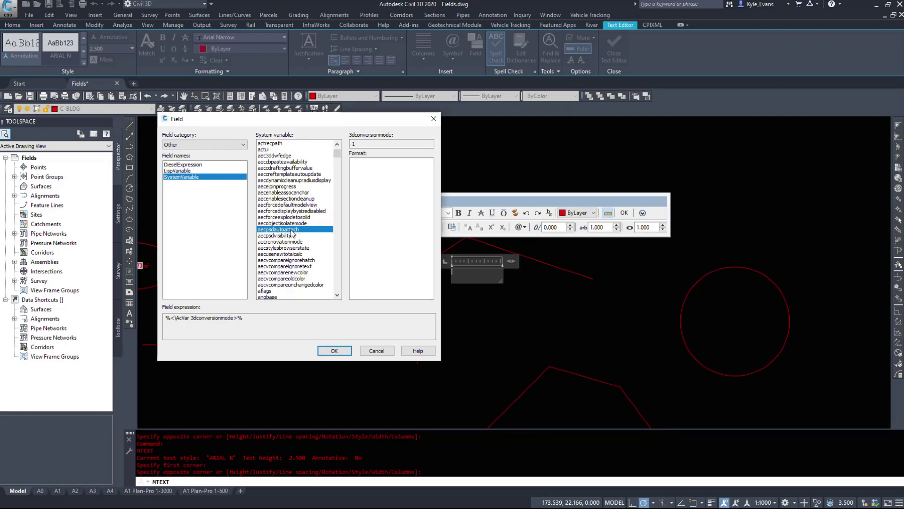
left_click(280, 235)
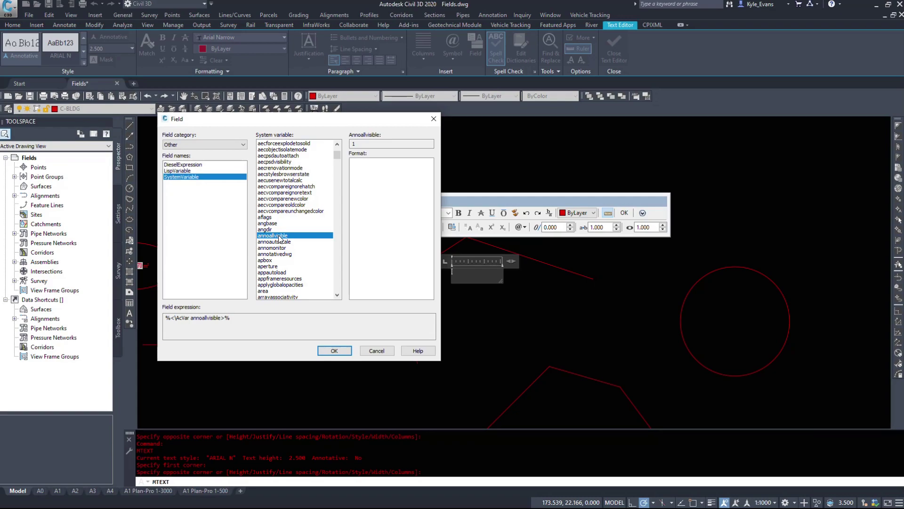
scroll(287, 233, "down", 12)
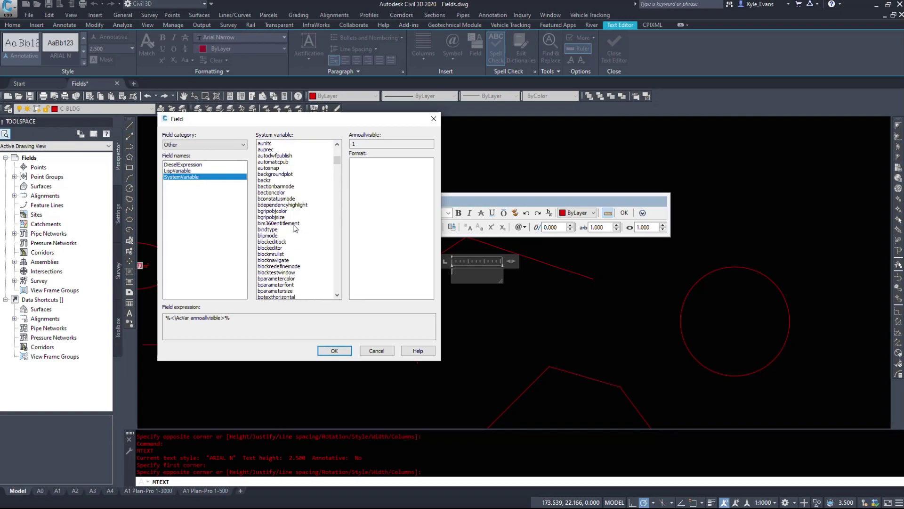
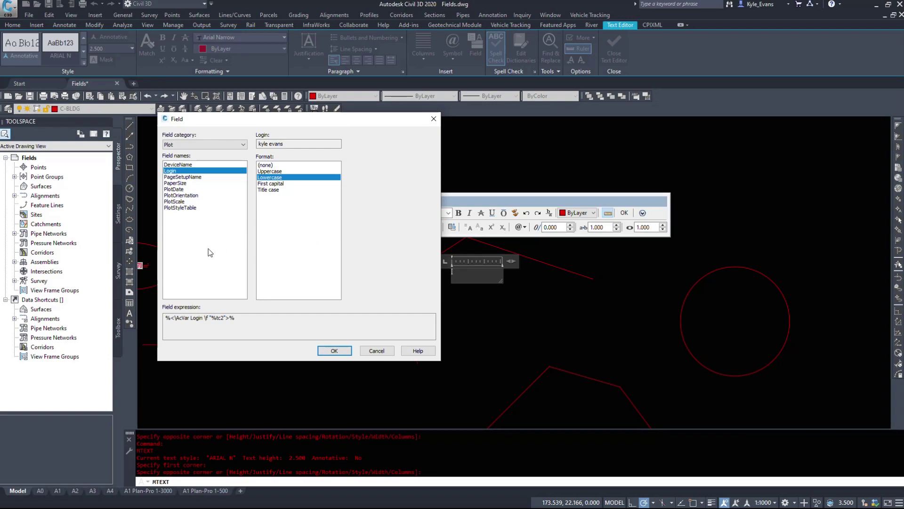
Preview the Plot fields Login in uppercase, PageSetupName, PaperSize and PlotDate in the d MMMM yyyy format
left_click(271, 172)
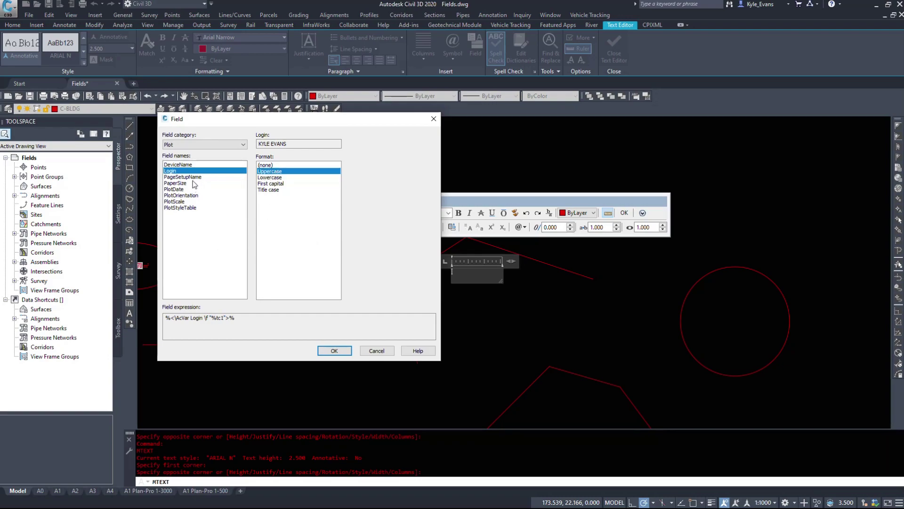
left_click(237, 176)
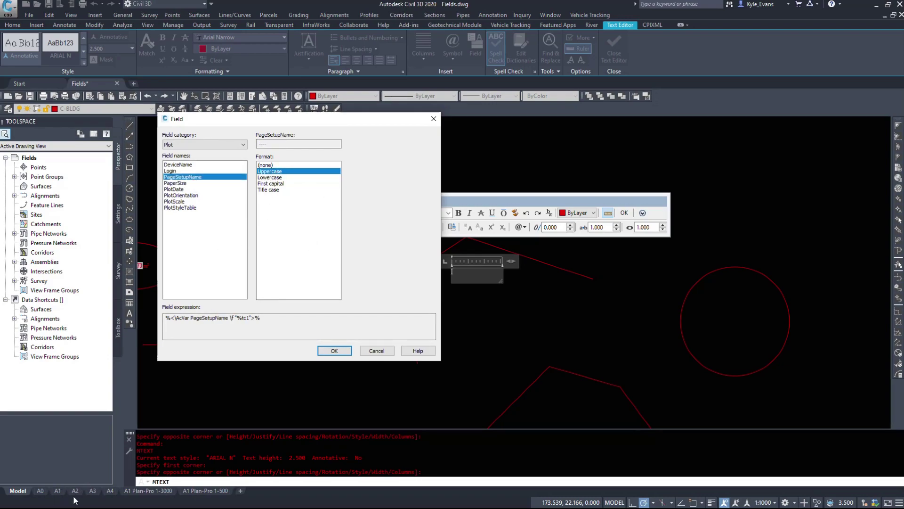
left_click(176, 183)
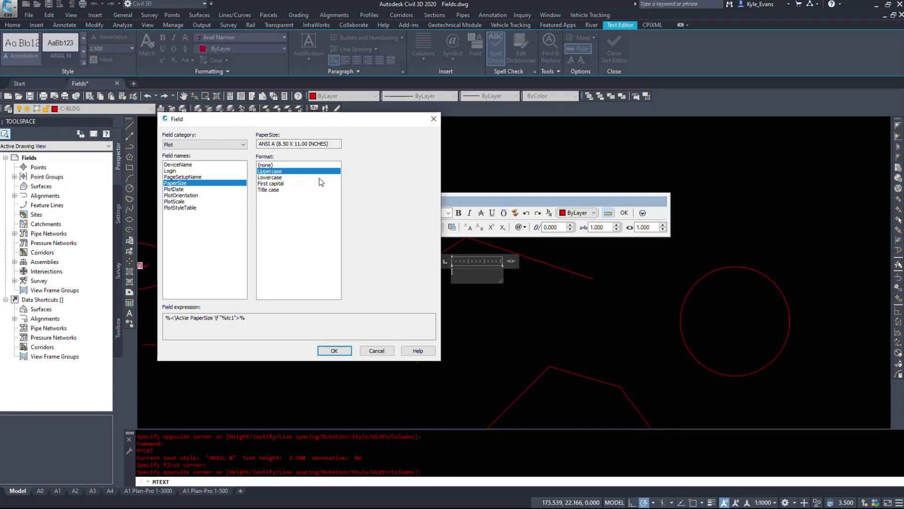
left_click(169, 189)
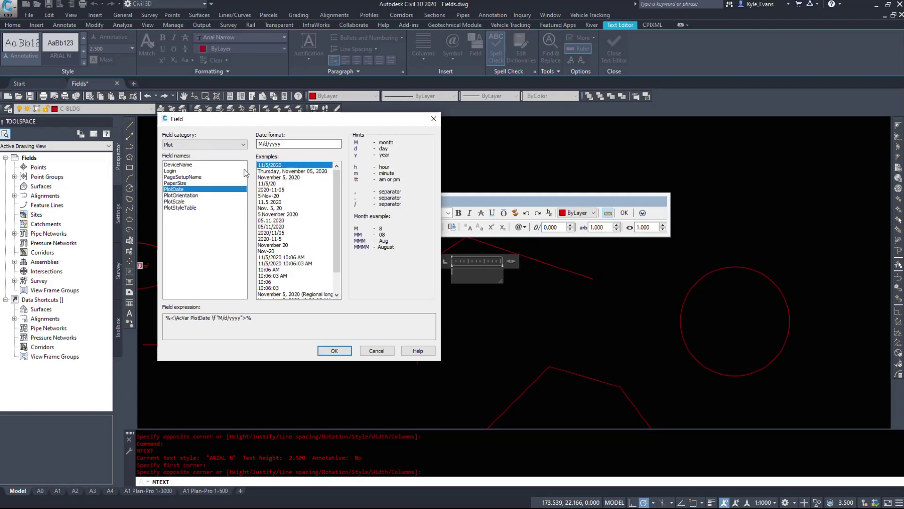
left_click(293, 214)
scroll(295, 282, "down", 2)
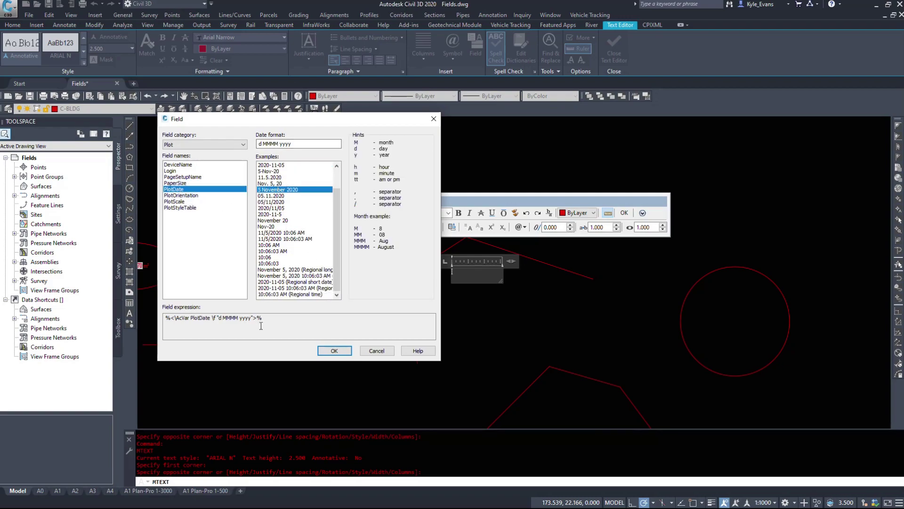
Preview PlotOrientation in lowercase, first capital and title case, plus the PlotScale and PlotStyleTable fields, and return to PlotDate
left_click(185, 196)
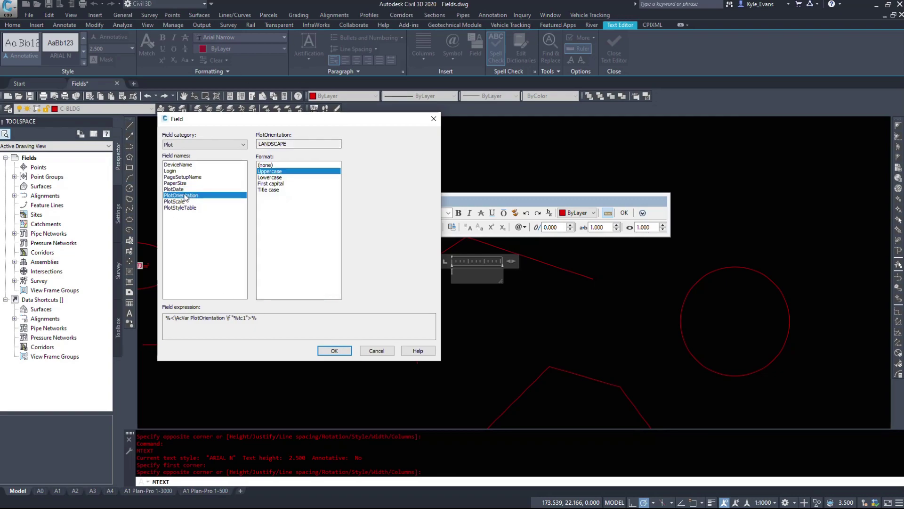
left_click(284, 177)
left_click(283, 184)
left_click(283, 190)
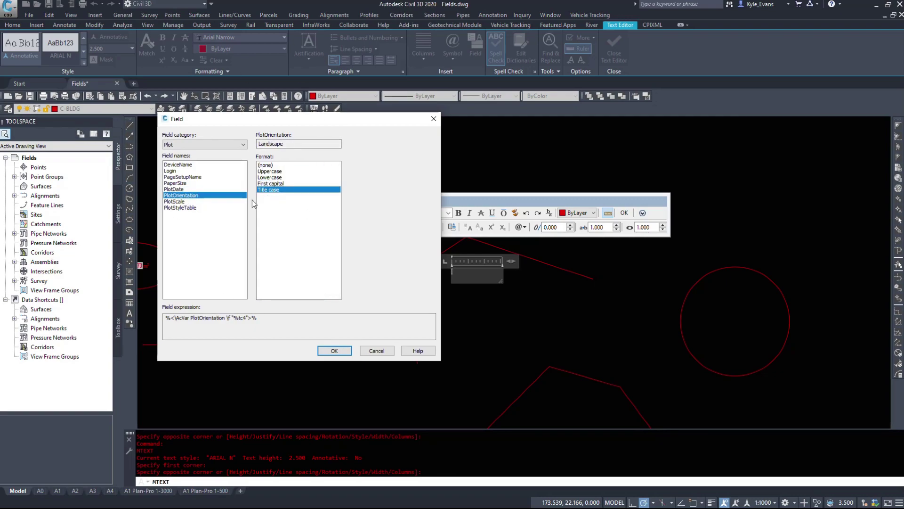
left_click(184, 201)
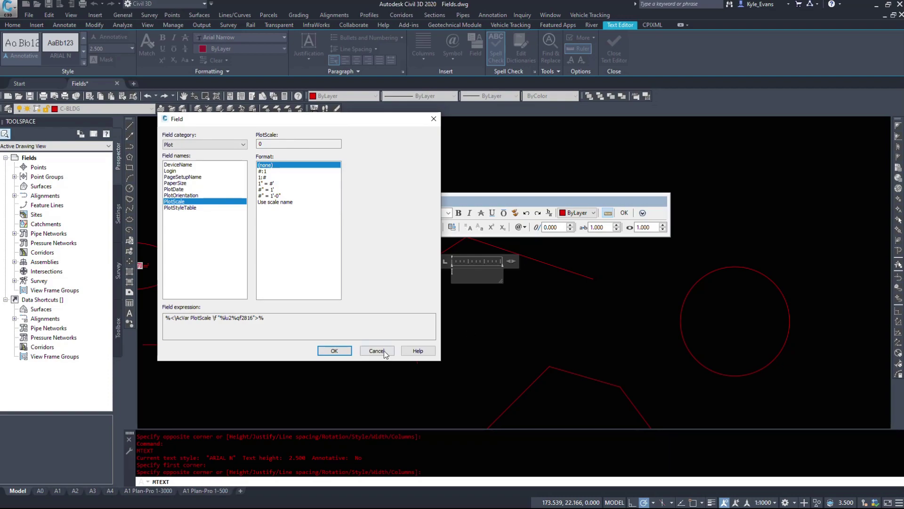
left_click(179, 208)
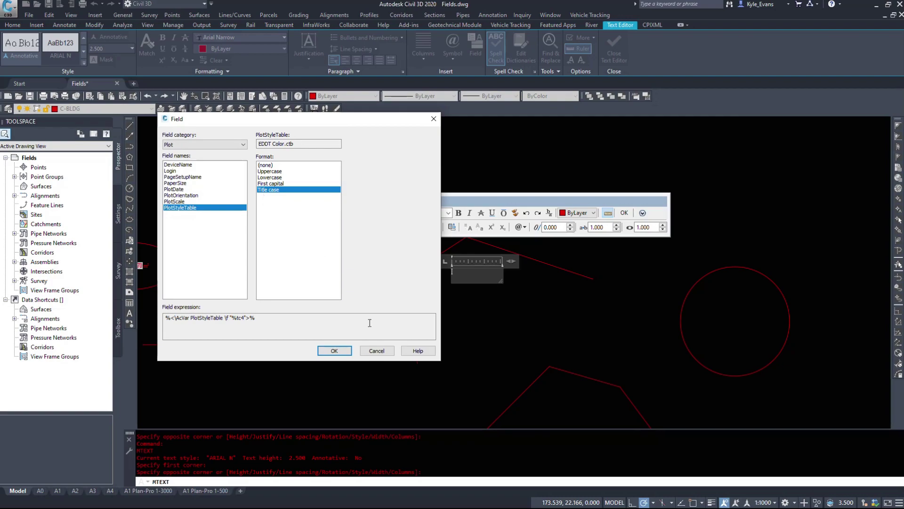
left_click(212, 190)
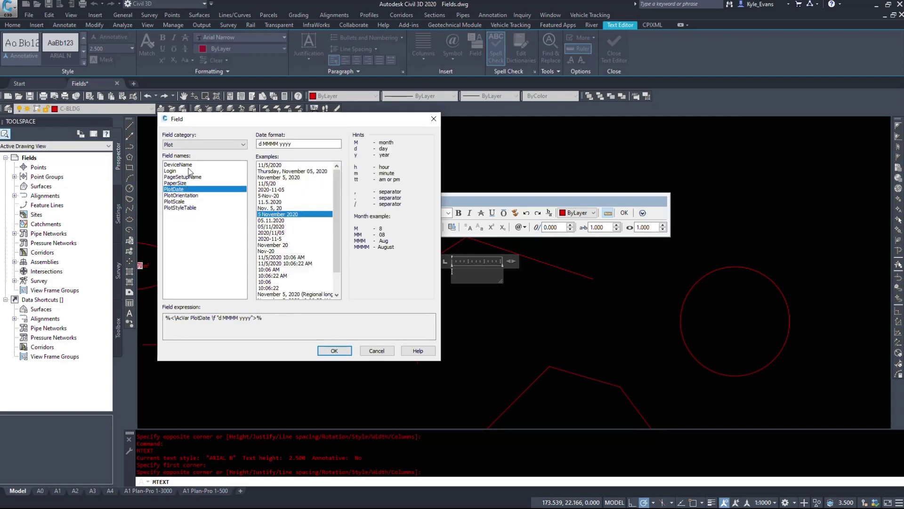
Browse the SheetSet category's fields, including CurrentSheetIssuePurpose, CurrentSheetSetCustom and CurrentSheetNumber, and leave the field and text without inserting anything
left_click(197, 145)
left_click(197, 206)
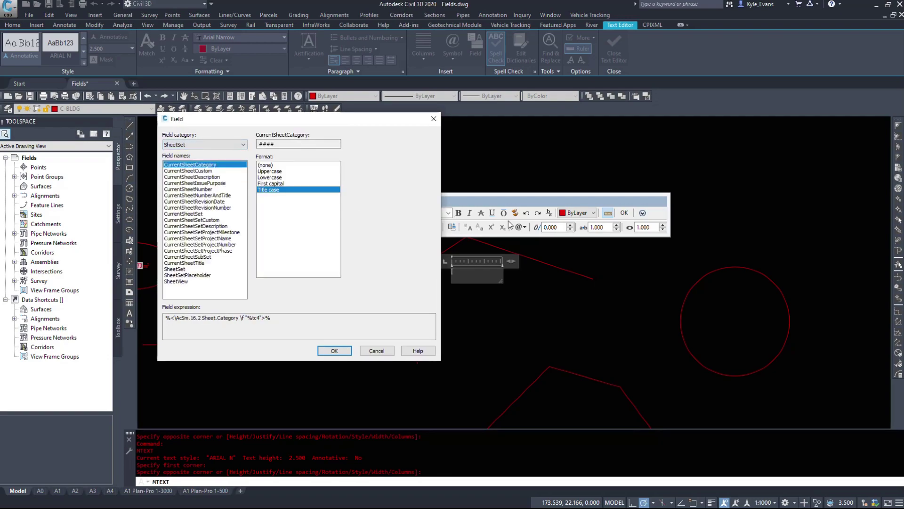
left_click(188, 184)
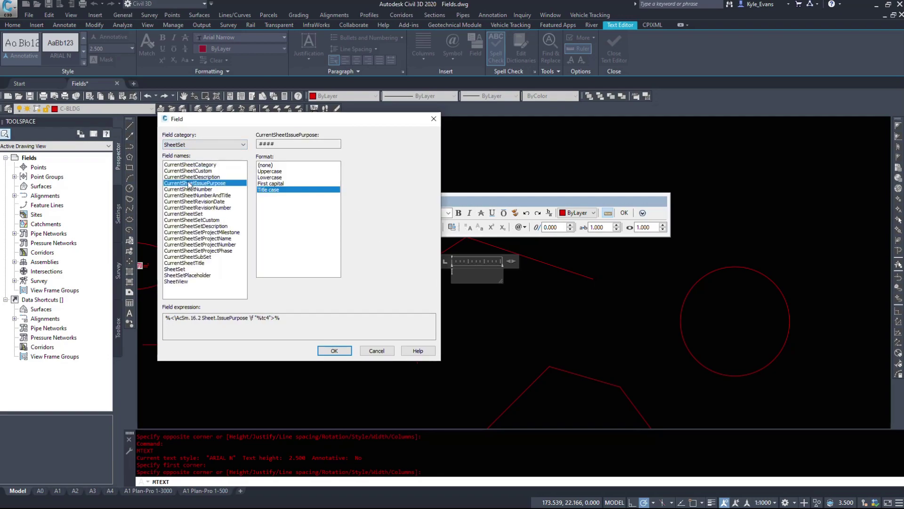
left_click(210, 220)
left_click(181, 257)
left_click(183, 275)
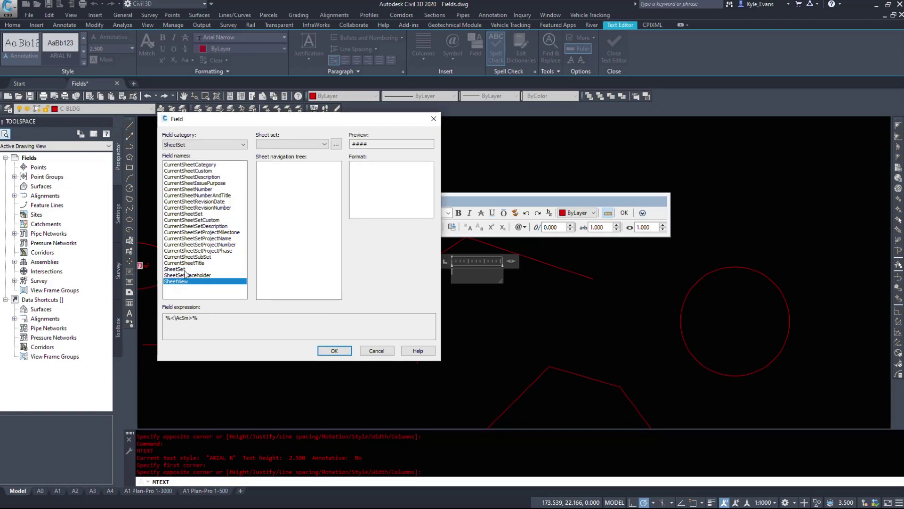
left_click(195, 227)
left_click(198, 189)
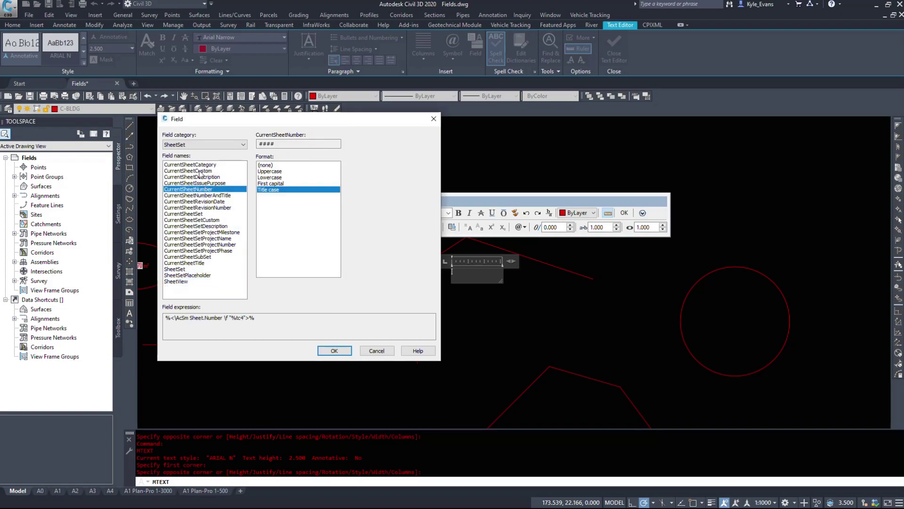
left_click(376, 351)
left_click(479, 313)
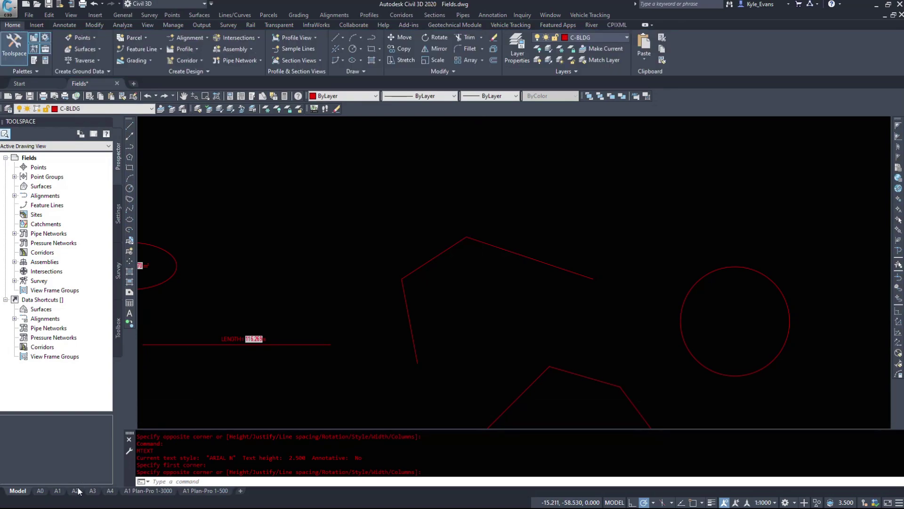
Preview the A0 and A4 layouts
mouse_move(41, 492)
mouse_move(110, 492)
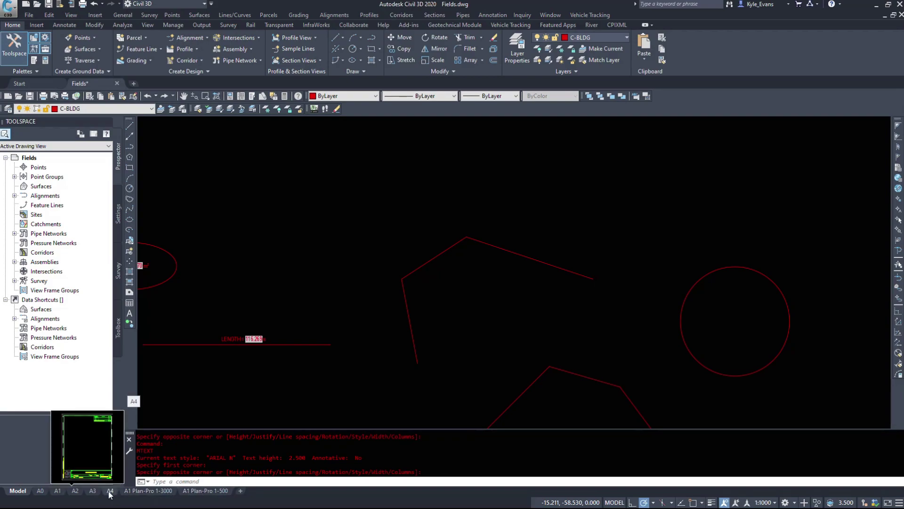